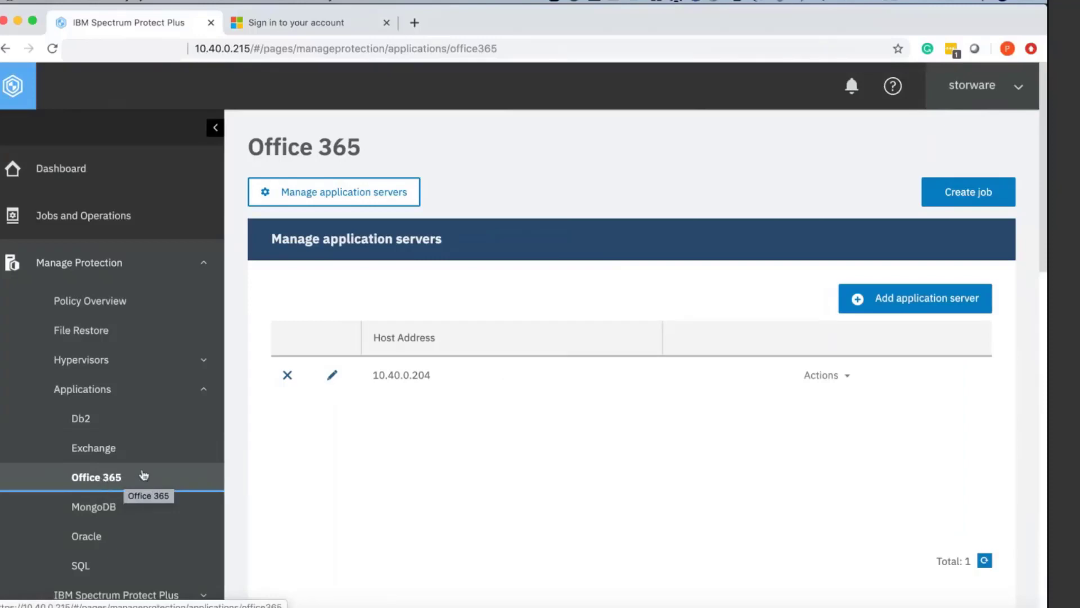
pyautogui.scroll(-1, 182, 346)
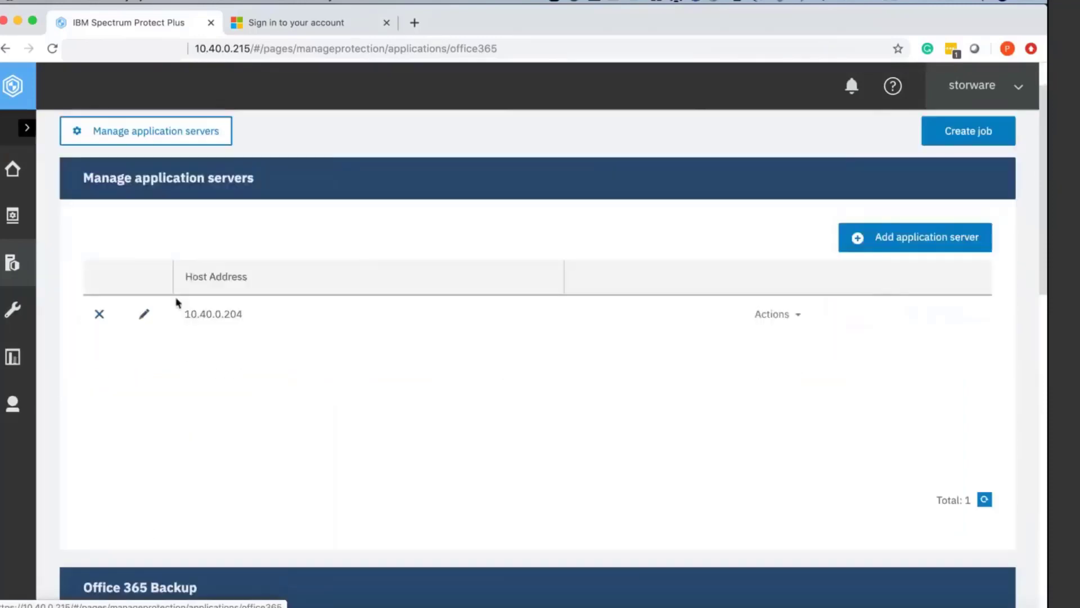
pyautogui.scroll(-1, 178, 338)
pyautogui.scroll(-1, 177, 337)
pyautogui.scroll(-2, 149, 548)
pyautogui.scroll(-2, 155, 538)
# - Run a Mailbox backup for the Company1 user, acknowledge it started, and go to the Dashboard
pyautogui.click(183, 512)
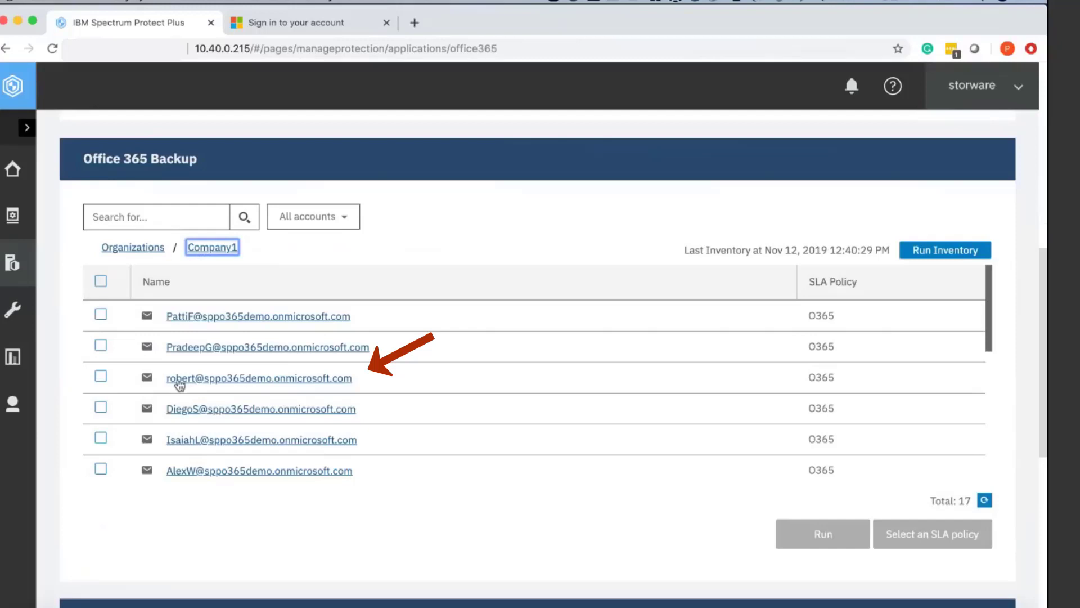
pyautogui.click(180, 378)
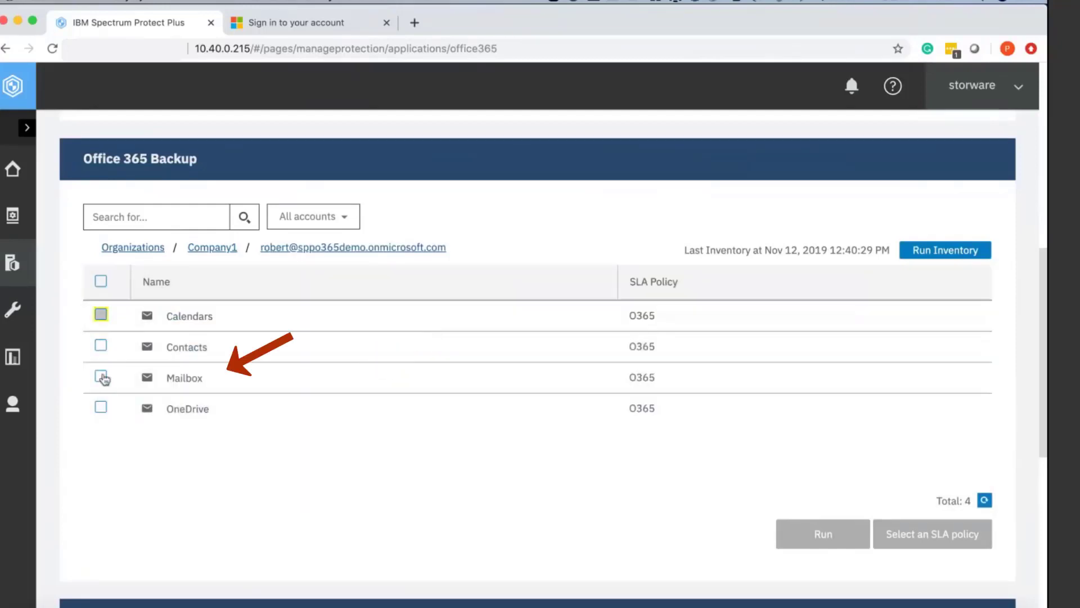
pyautogui.click(100, 377)
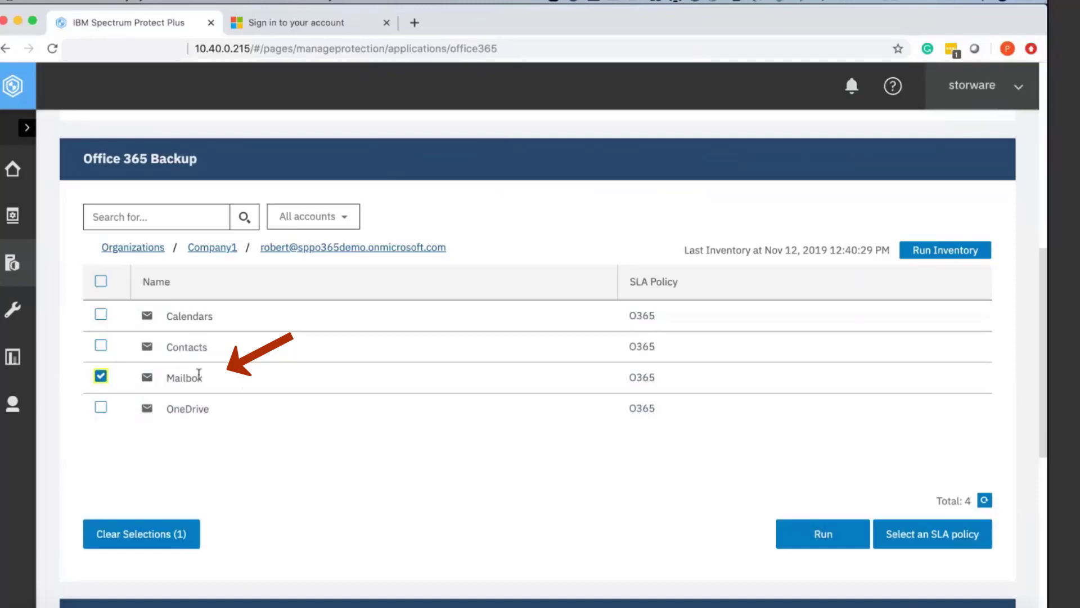
pyautogui.click(825, 539)
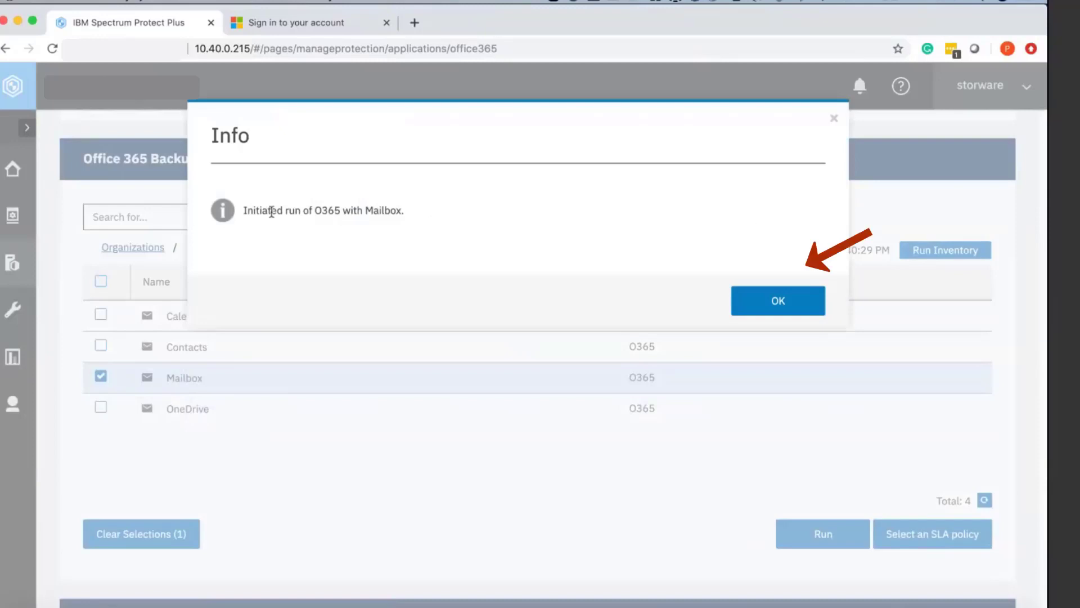
pyautogui.click(784, 304)
pyautogui.click(13, 169)
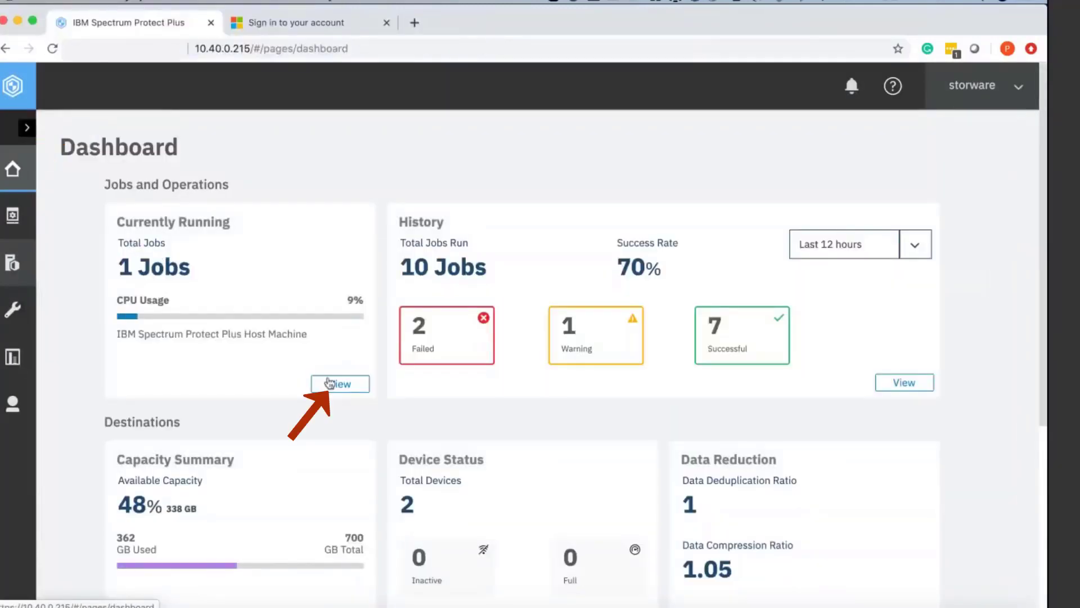
# - View the running job and highlight the log line confirming 201 emails and 20 directories processed
pyautogui.click(329, 384)
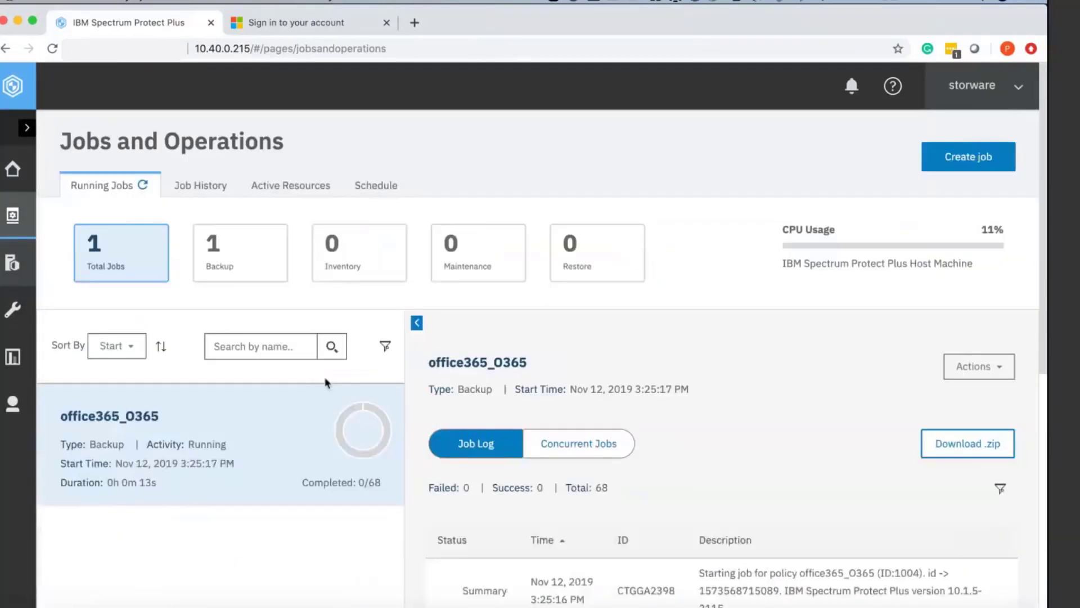
pyautogui.scroll(-2, 315, 369)
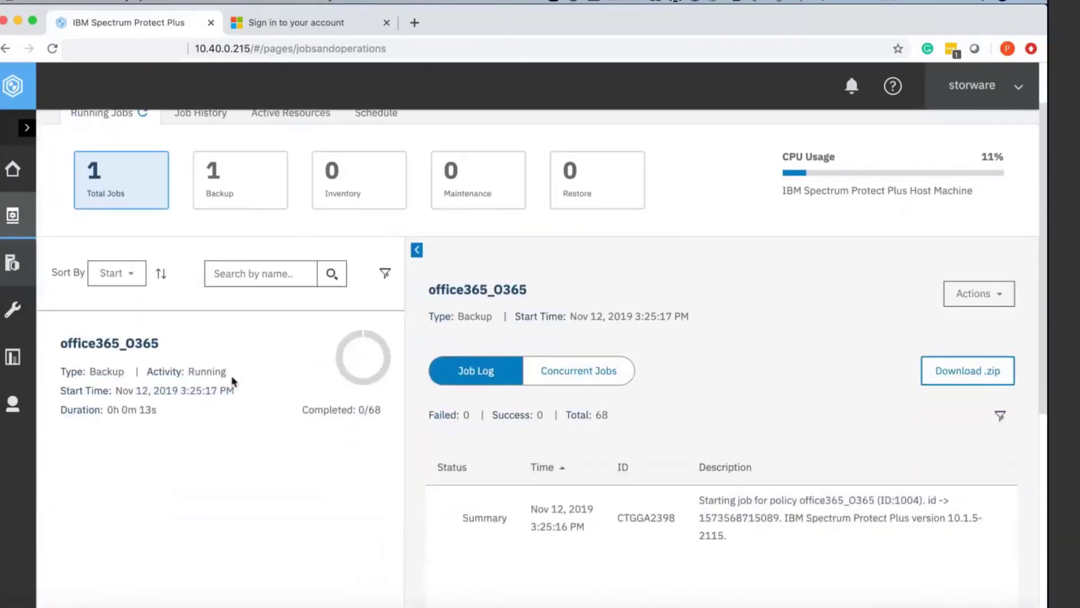
pyautogui.scroll(-1, 233, 379)
pyautogui.scroll(-1, 486, 435)
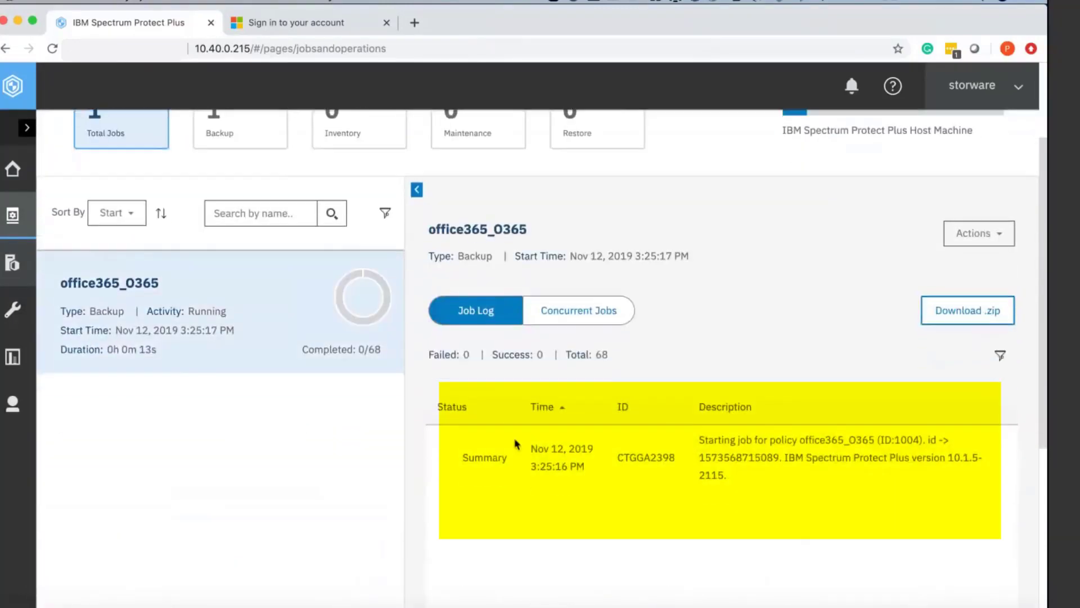
pyautogui.scroll(-1, 306, 350)
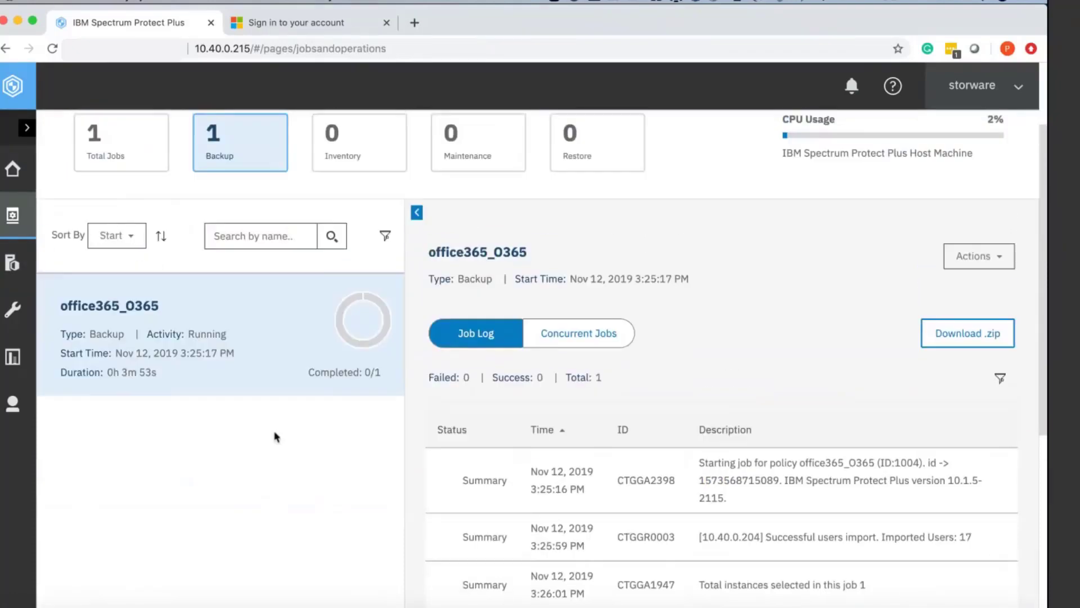
pyautogui.scroll(1, 275, 436)
pyautogui.scroll(-2, 219, 388)
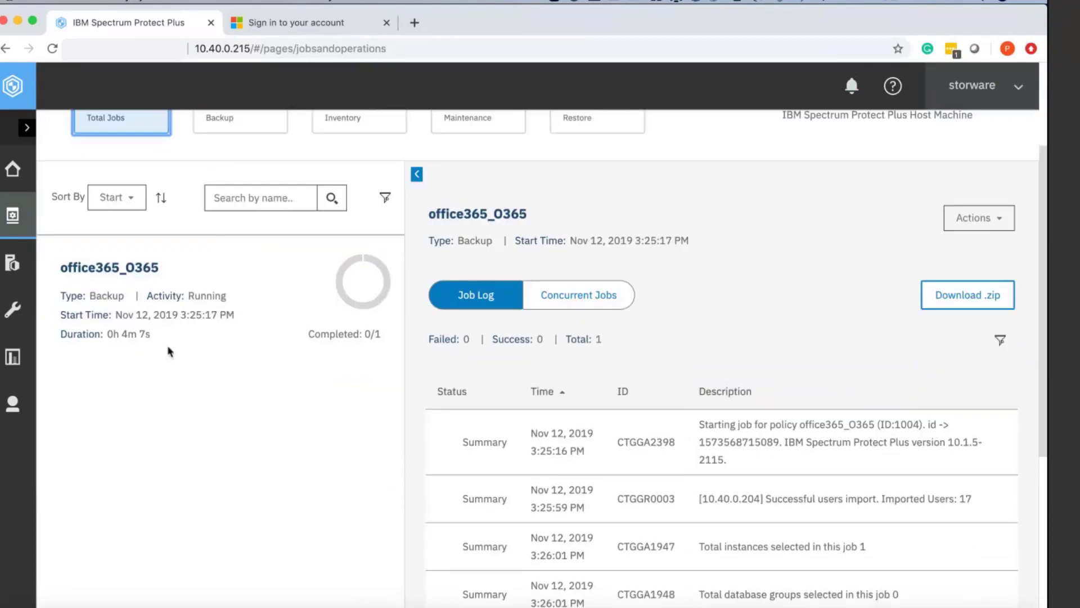
pyautogui.scroll(-1, 168, 352)
pyautogui.scroll(-2, 177, 355)
pyautogui.scroll(-1, 182, 358)
pyautogui.scroll(-3, 186, 360)
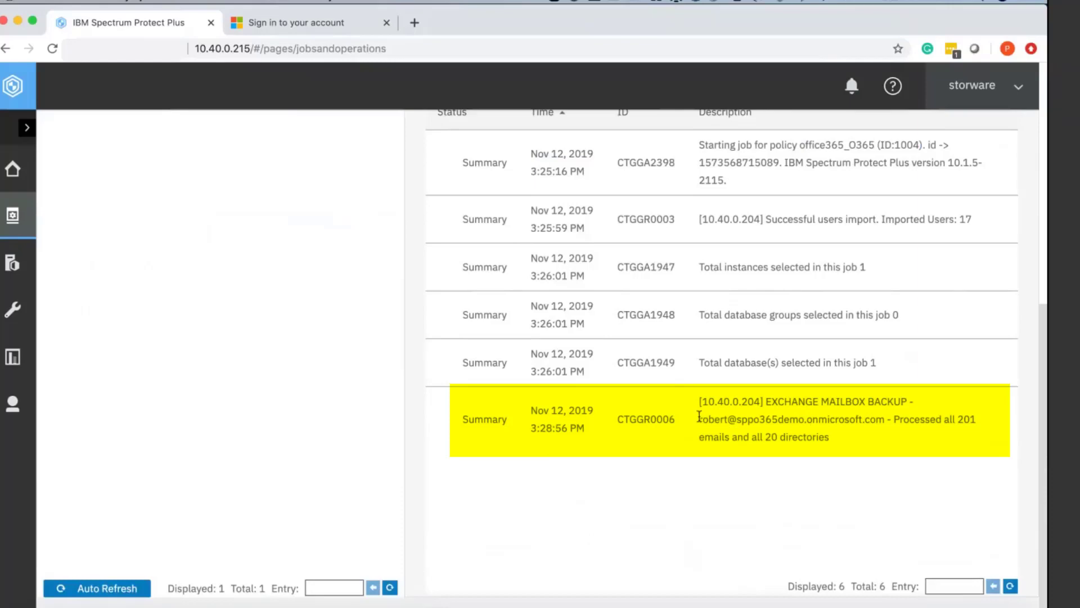
pyautogui.moveTo(697, 420); pyautogui.dragTo(966, 421)
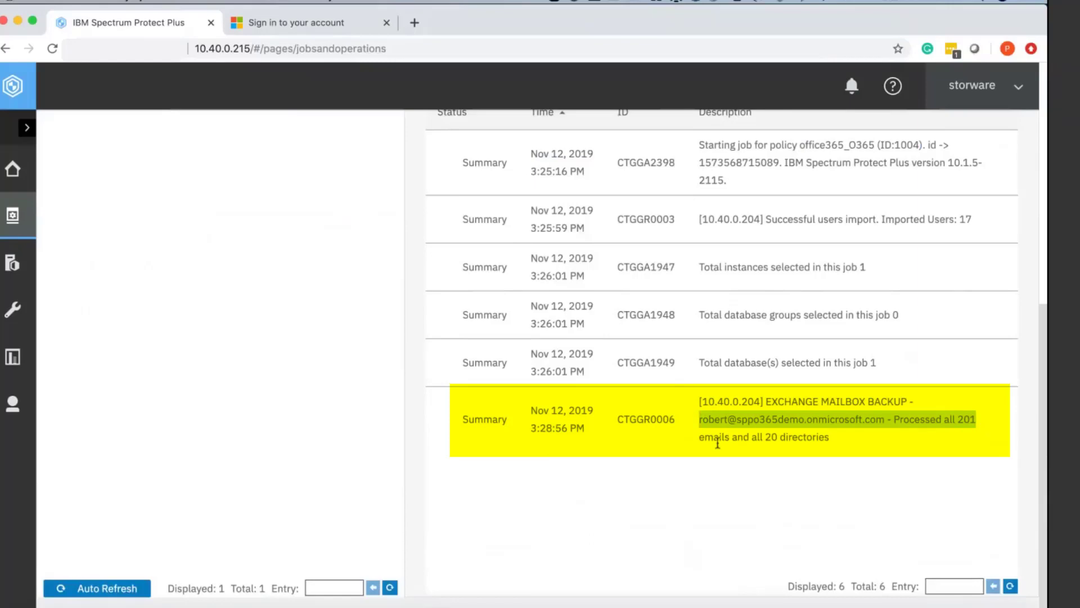
pyautogui.moveTo(699, 437); pyautogui.dragTo(848, 439)
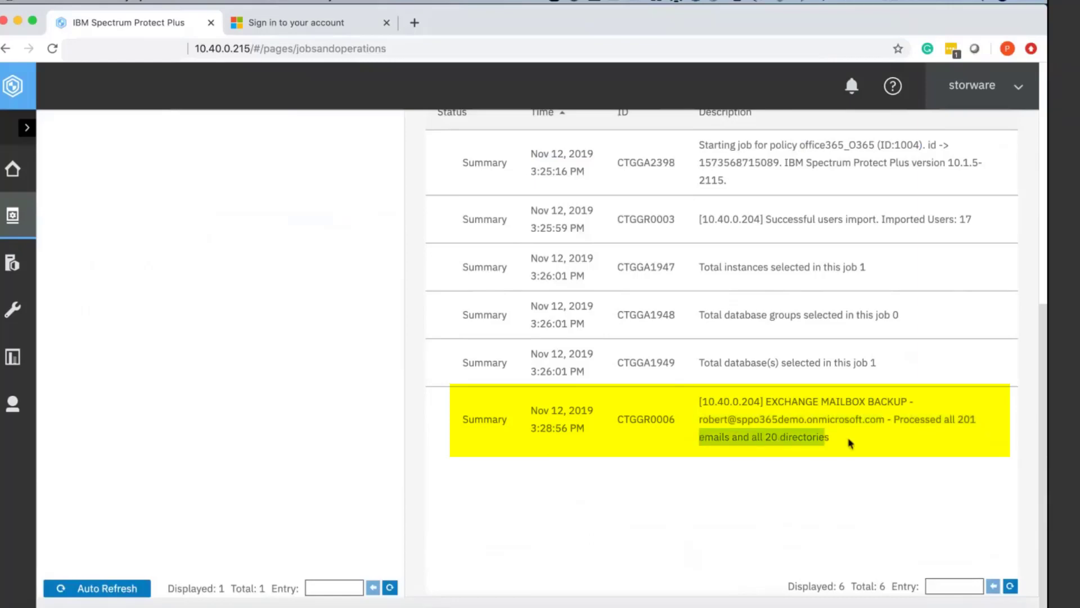
pyautogui.click(639, 448)
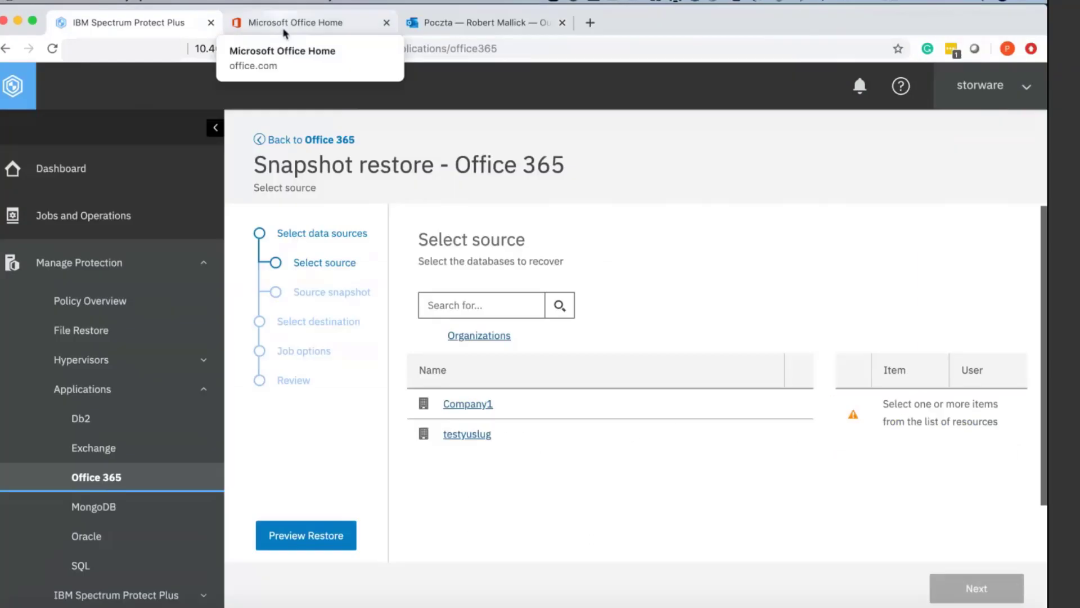
# - In OneDrive select all files in the drive and delete them to the recycle bin
pyautogui.click(296, 22)
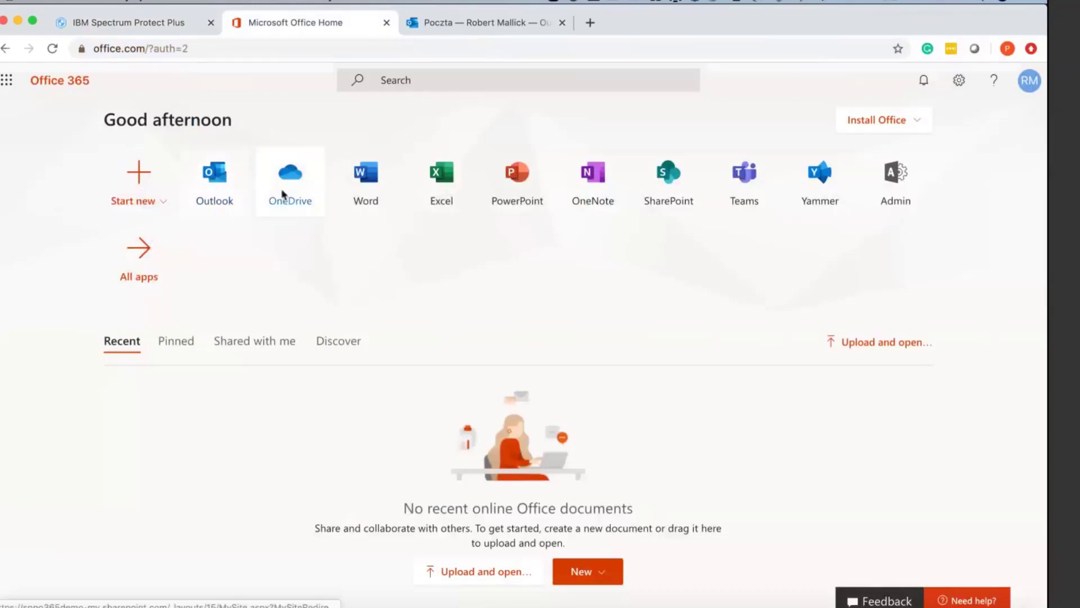
pyautogui.click(282, 195)
pyautogui.click(194, 219)
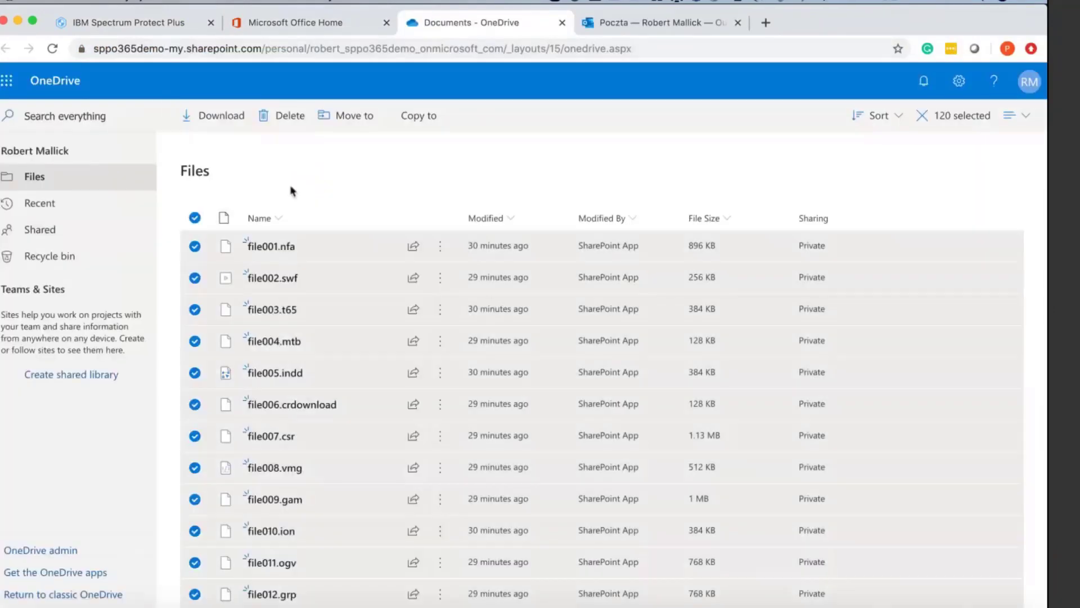
pyautogui.click(276, 119)
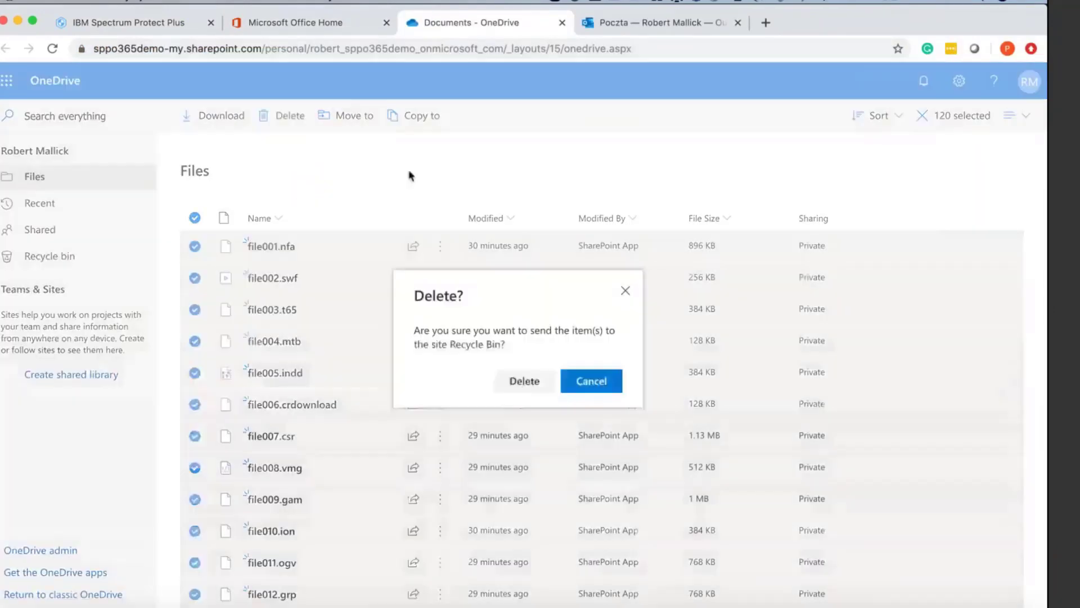
pyautogui.click(524, 381)
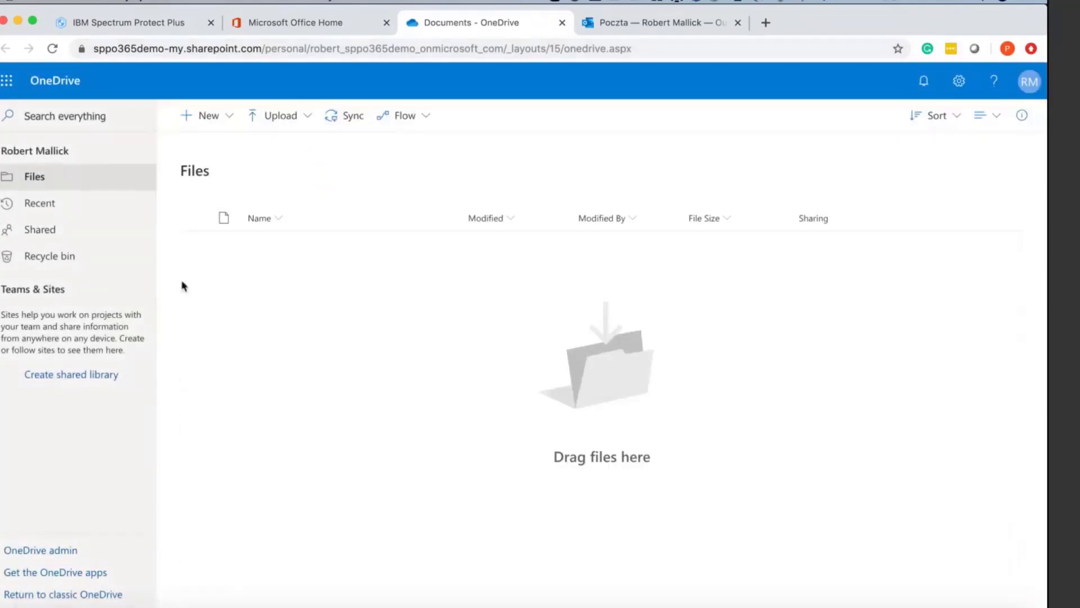
# - Empty the OneDrive recycle bin, confirming until all recycled items are gone
pyautogui.click(39, 257)
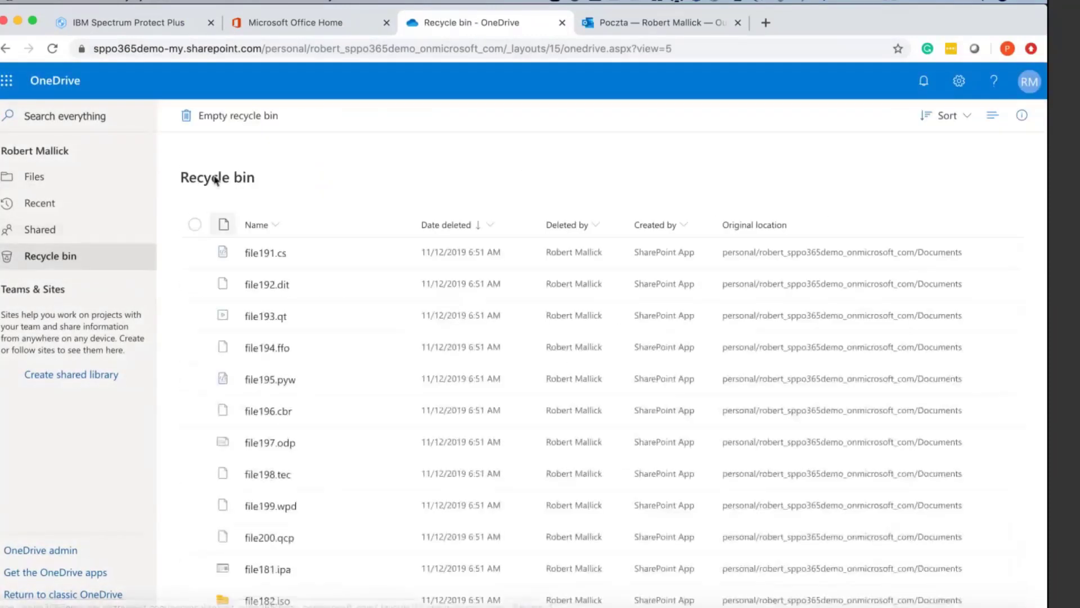
pyautogui.click(216, 122)
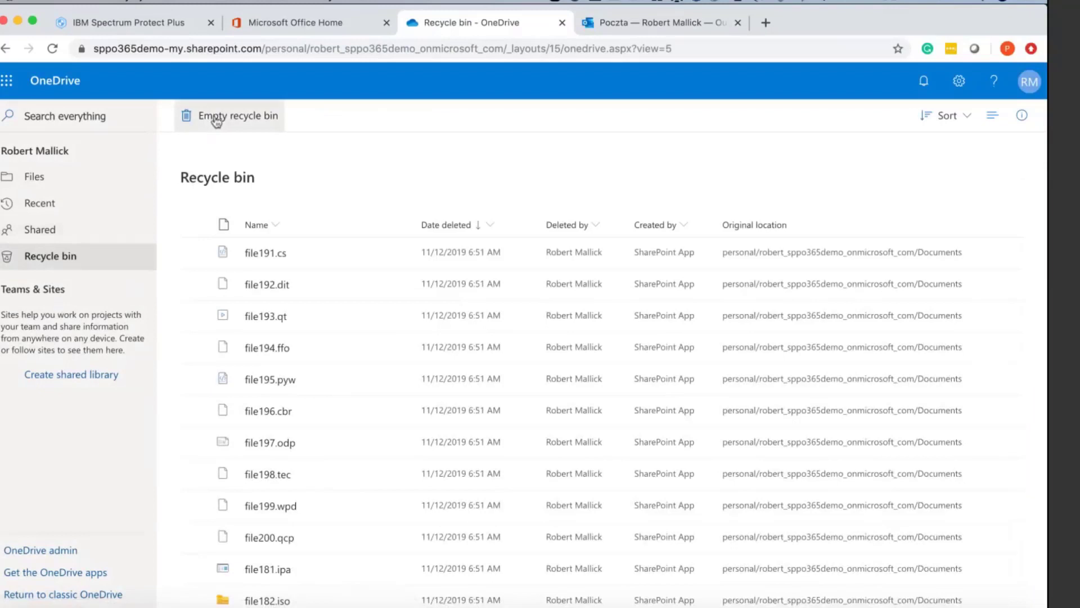
pyautogui.click(548, 395)
pyautogui.click(581, 389)
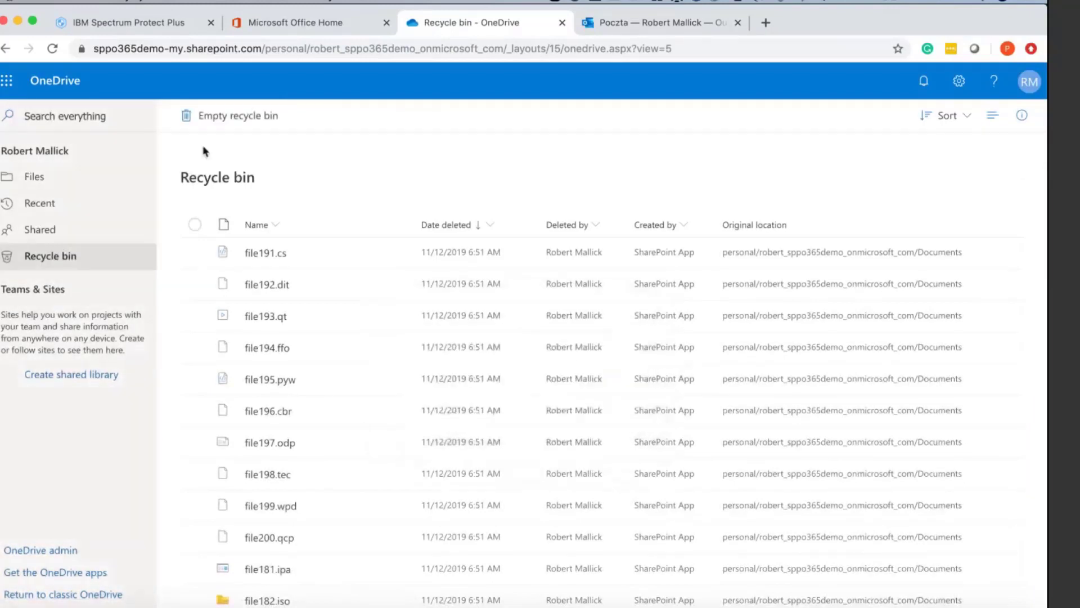
pyautogui.click(208, 116)
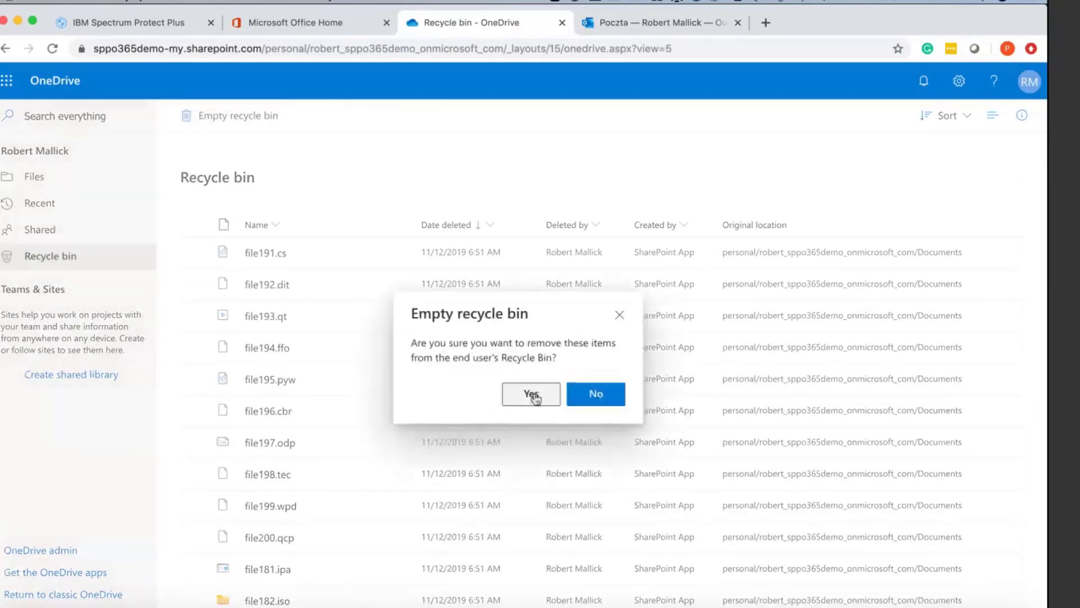
# - Back in the console, start a Snapshot restore job and drill into the Company1 user's data categories
pyautogui.click(531, 396)
pyautogui.press('super+w')
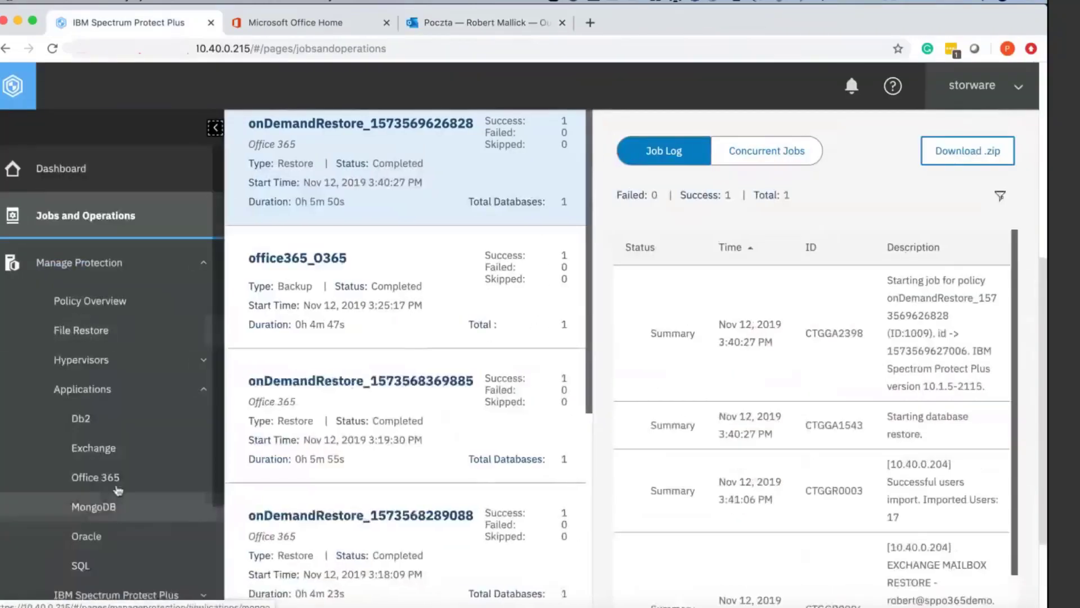
pyautogui.click(116, 479)
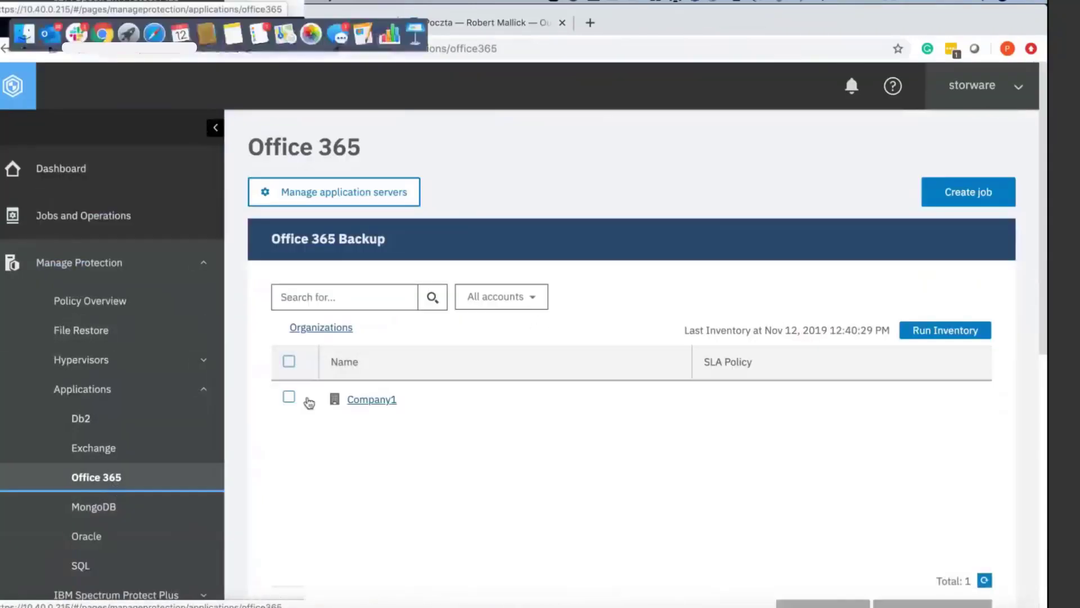
pyautogui.click(372, 400)
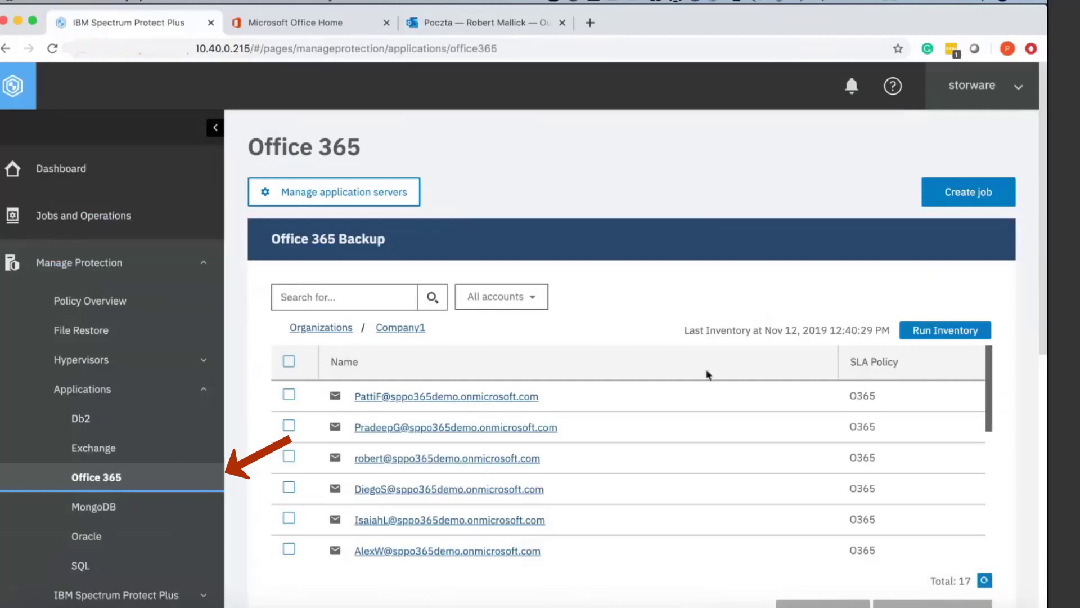
pyautogui.click(949, 204)
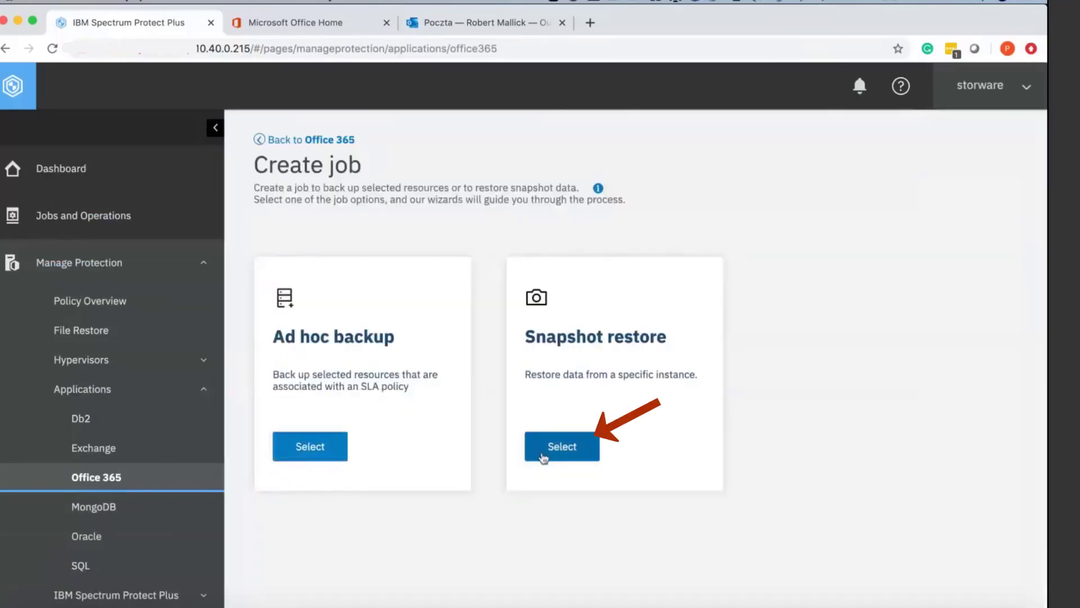
pyautogui.click(544, 454)
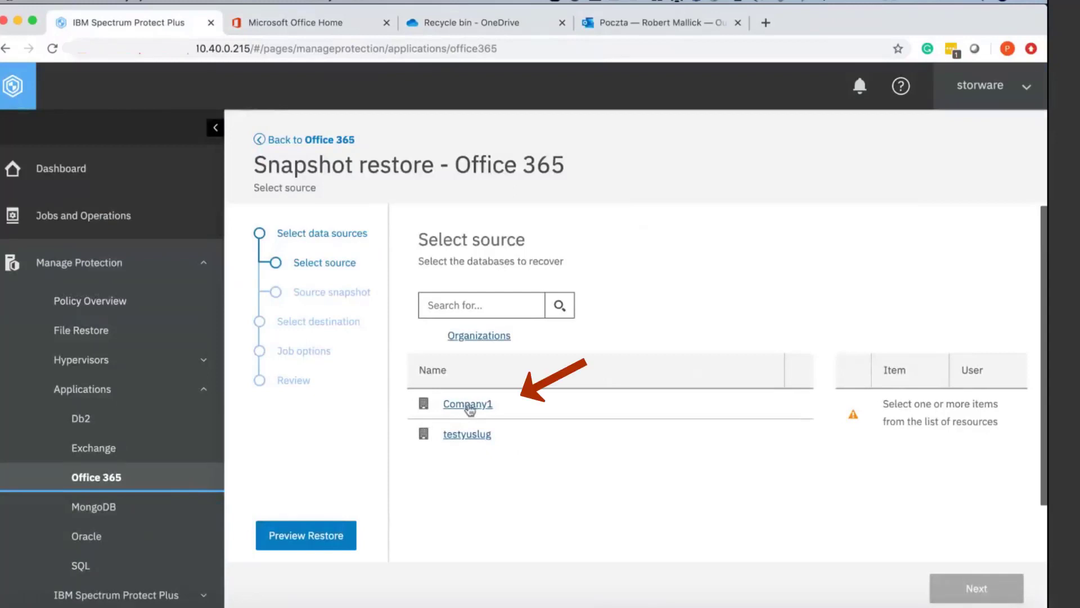
pyautogui.click(469, 405)
pyautogui.click(568, 466)
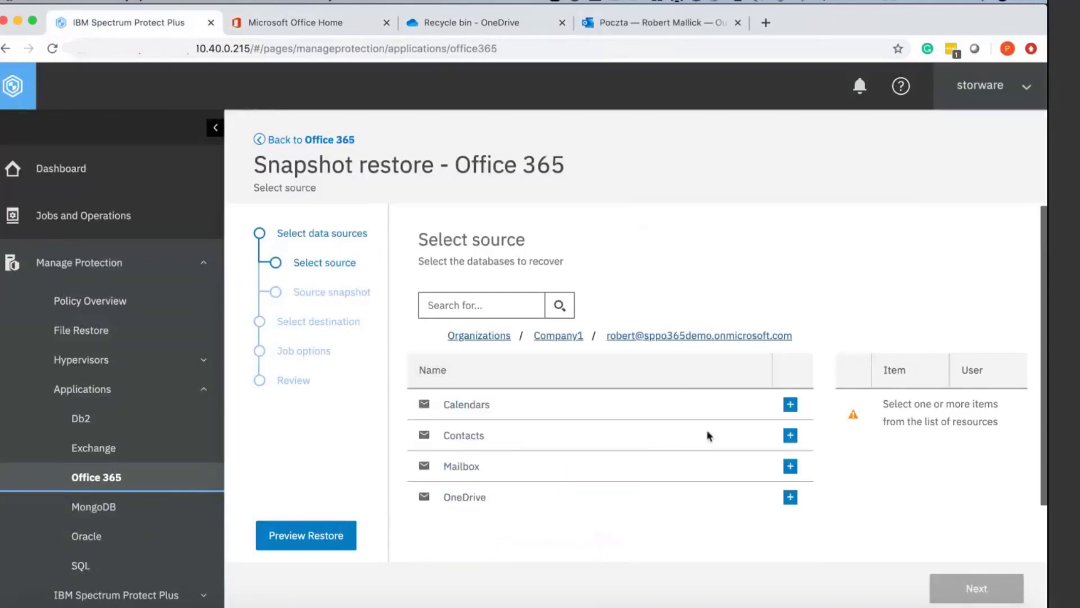
pyautogui.scroll(-1, 718, 439)
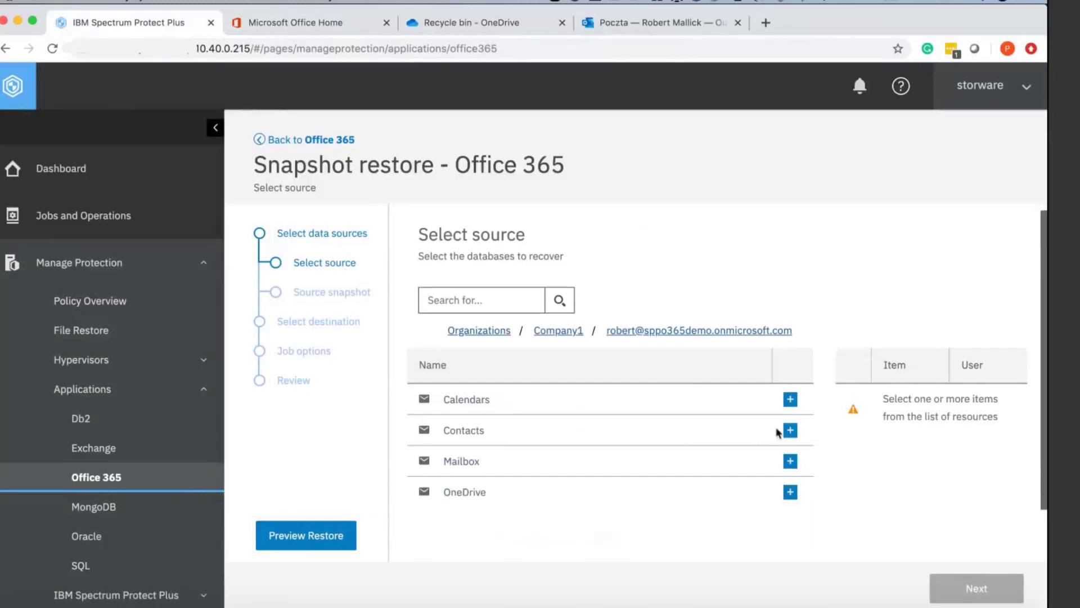
# - Try Calendars, Contacts and Mailbox, then keep only OneDrive as the restore item
pyautogui.click(790, 402)
pyautogui.click(853, 406)
pyautogui.click(789, 431)
pyautogui.click(852, 400)
pyautogui.click(790, 462)
pyautogui.click(853, 399)
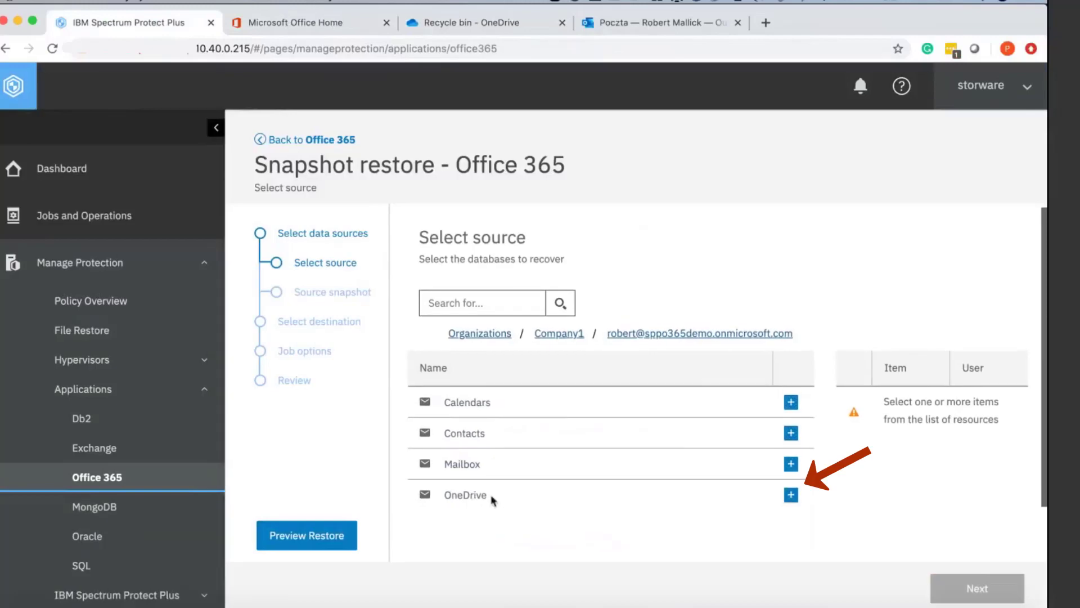
pyautogui.click(790, 495)
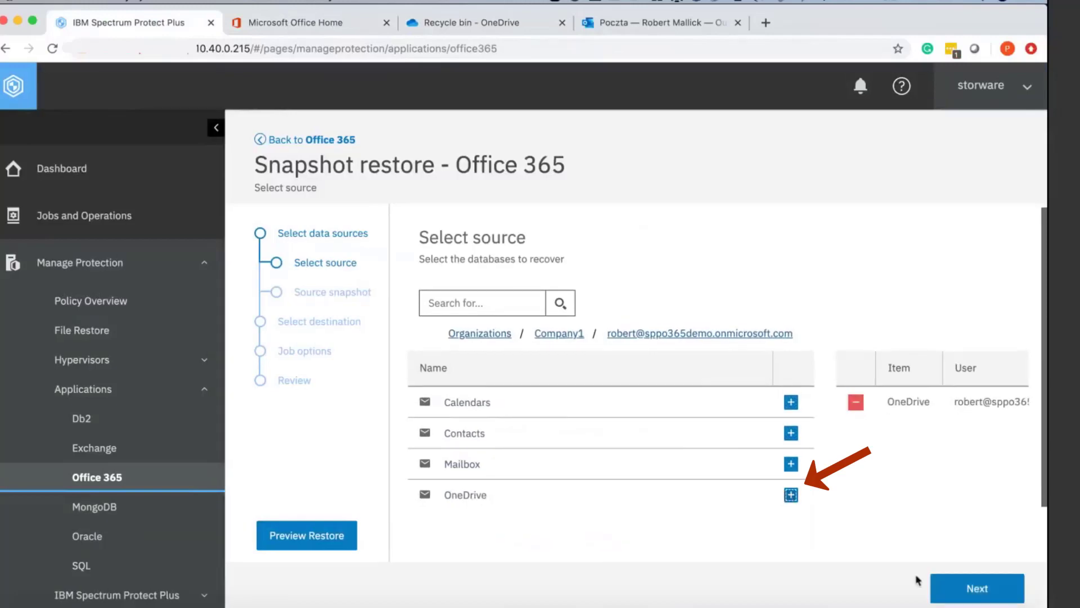
pyautogui.click(970, 588)
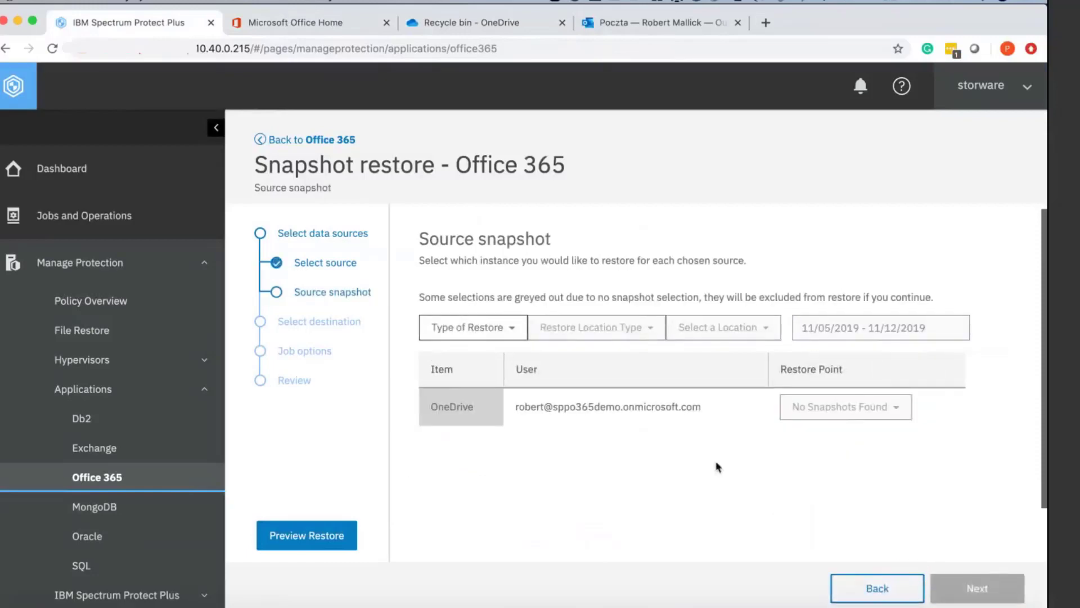
# - Choose On-Demand: Snapshot from the Nov 12, 2019 3:09:45 PM backup to the original account and reach Review
pyautogui.click(504, 337)
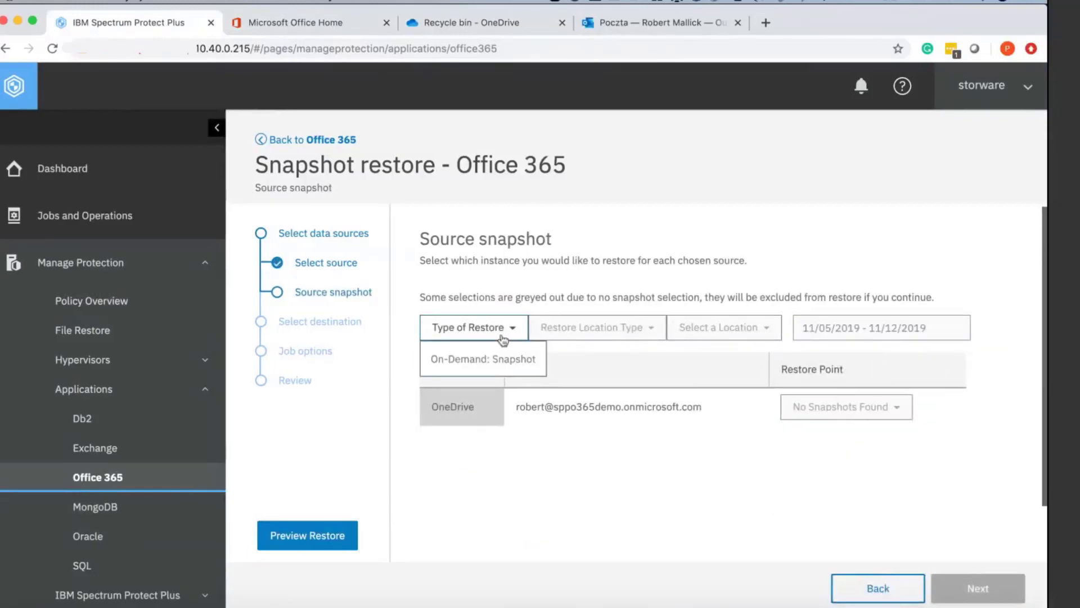
pyautogui.click(504, 361)
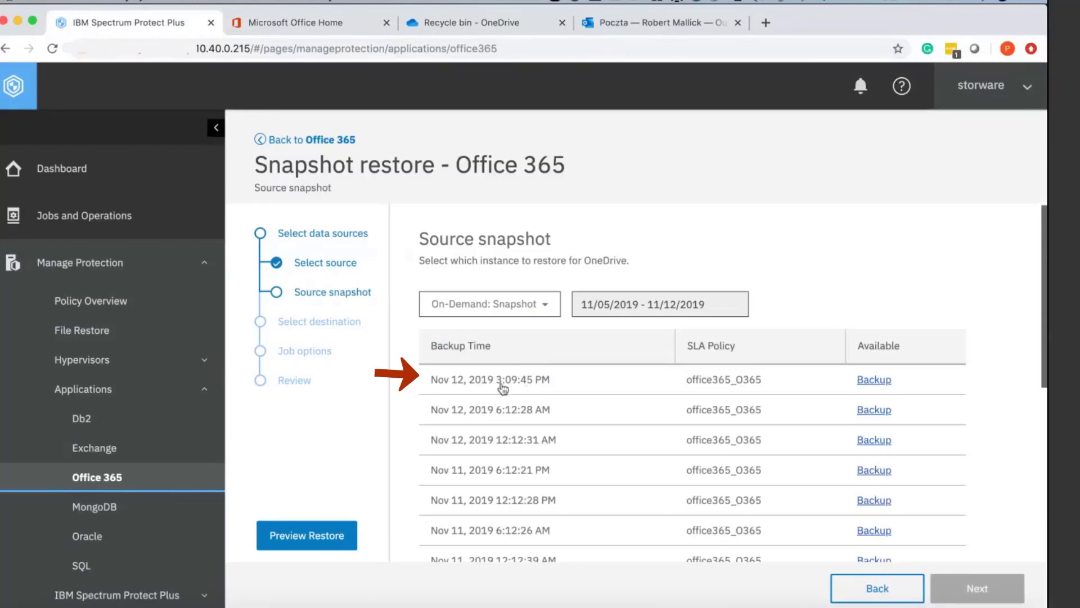
pyautogui.click(864, 382)
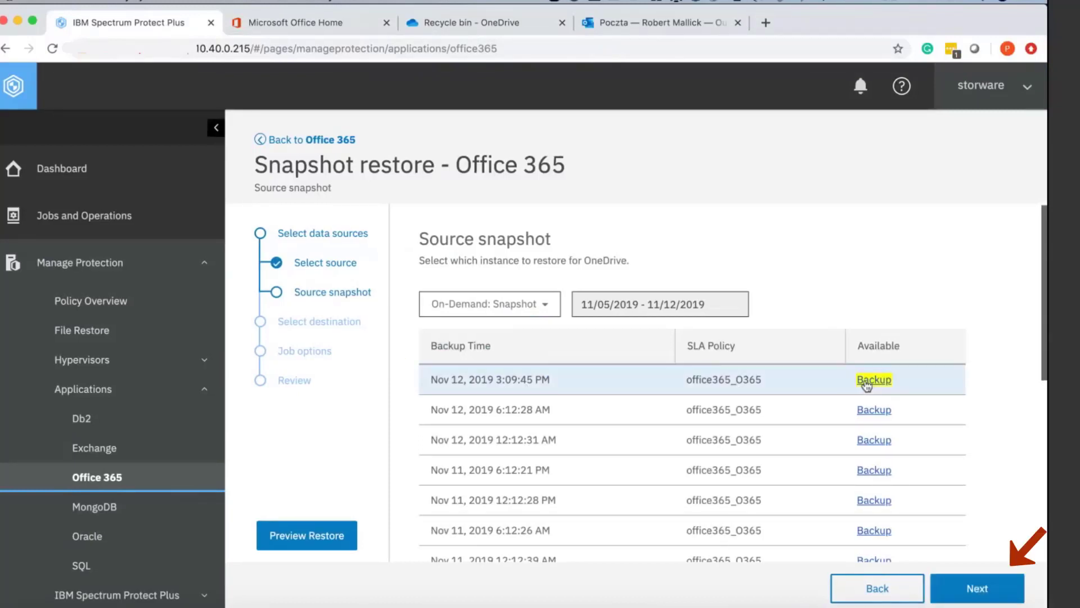
pyautogui.click(947, 595)
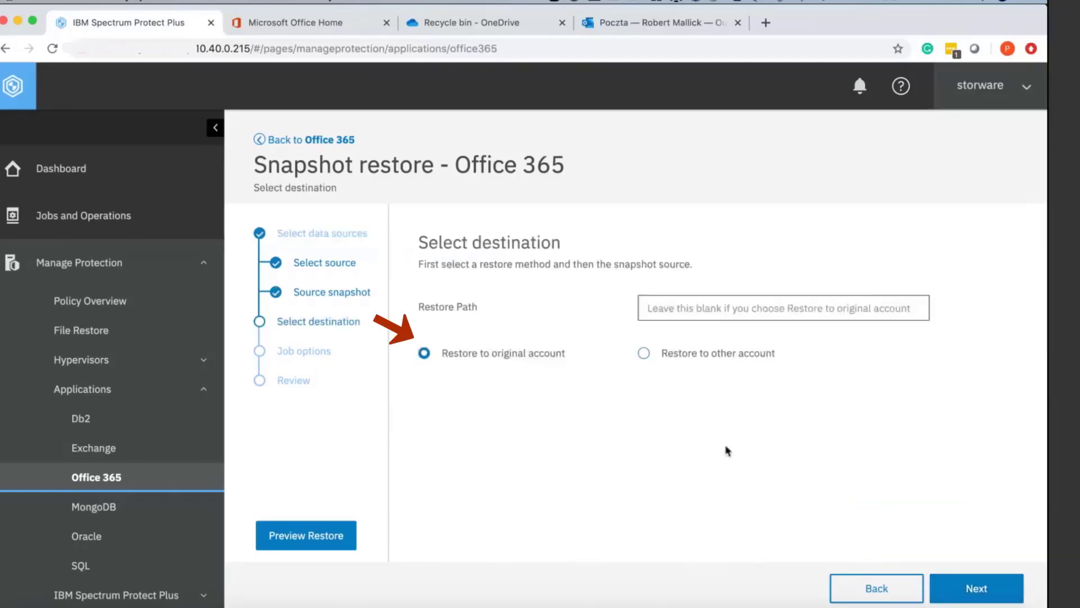
pyautogui.click(946, 596)
pyautogui.click(949, 595)
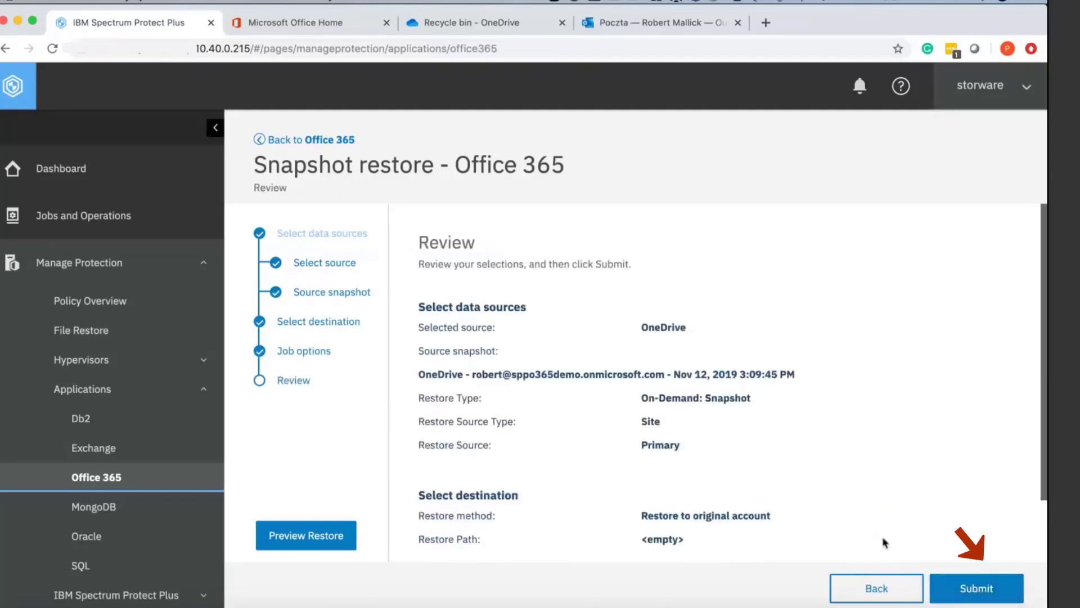
pyautogui.scroll(-2, 885, 542)
pyautogui.scroll(-2, 885, 543)
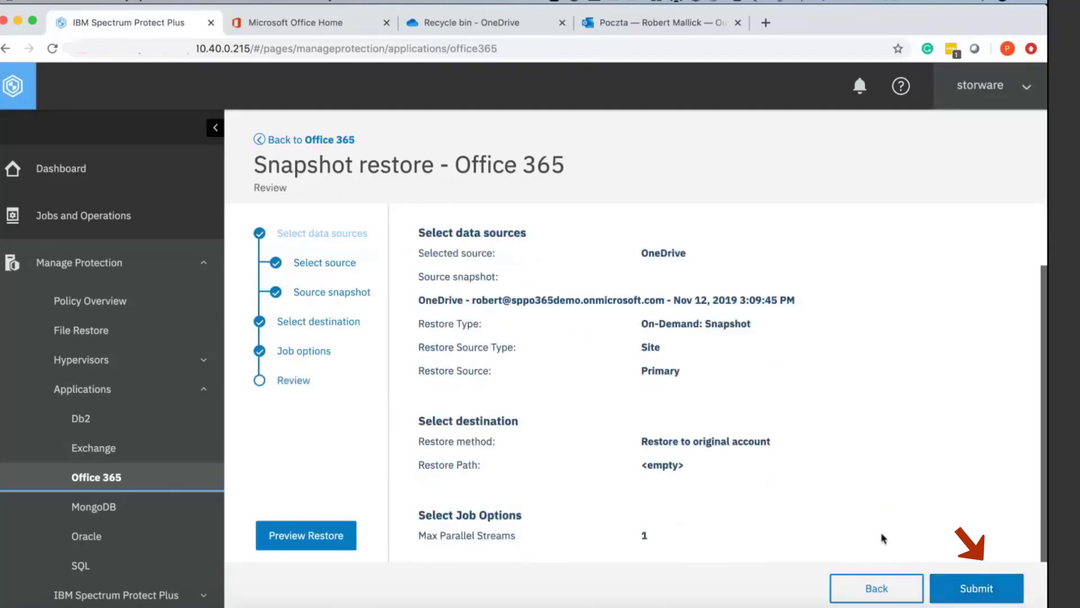
pyautogui.scroll(1, 883, 538)
pyautogui.scroll(2, 882, 539)
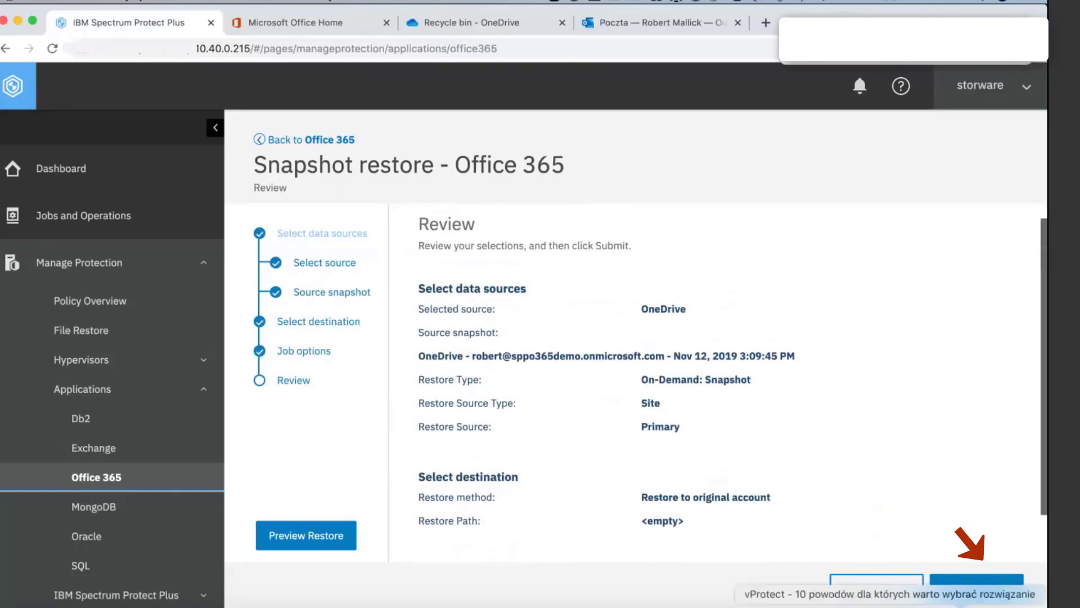
# - Submit the OneDrive restore job and dismiss the job-created message
pyautogui.click(966, 591)
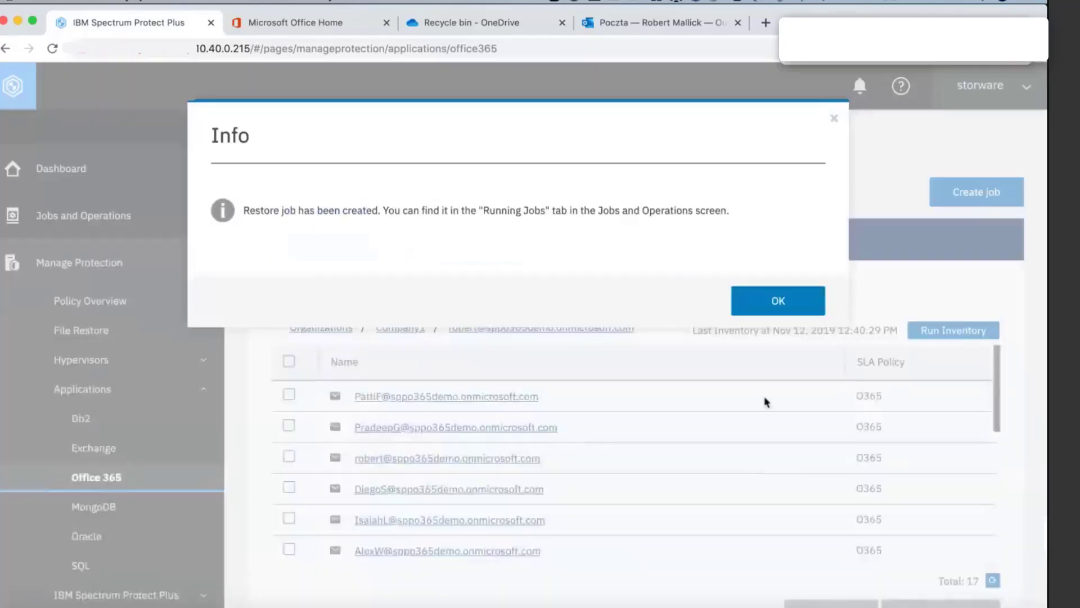
pyautogui.click(756, 302)
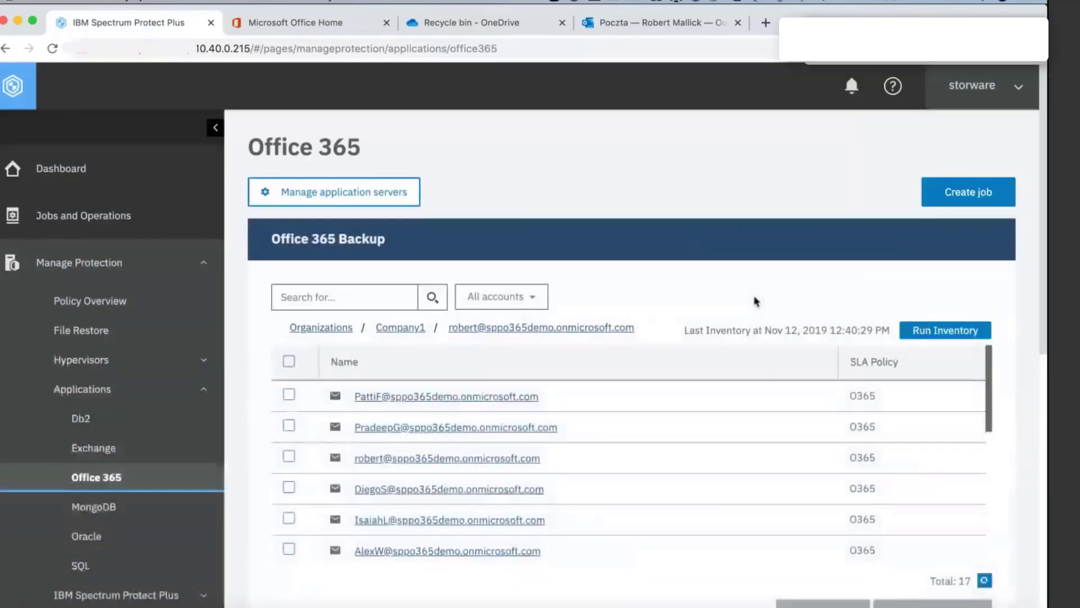
# - From the Dashboard view the currently running onDemandRestore job and its log
pyautogui.click(61, 168)
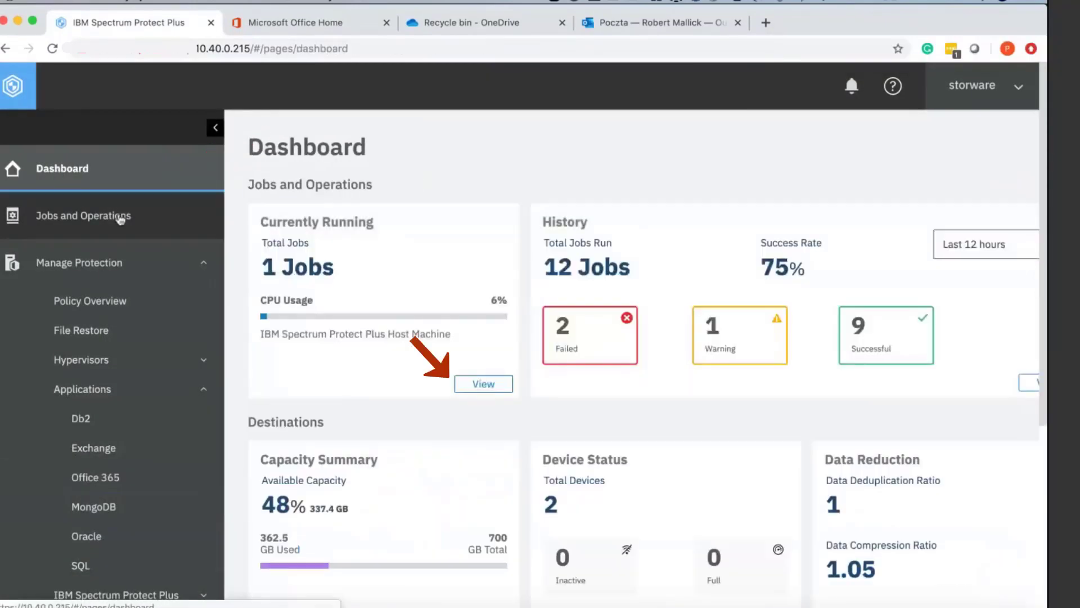
pyautogui.scroll(-3, 369, 362)
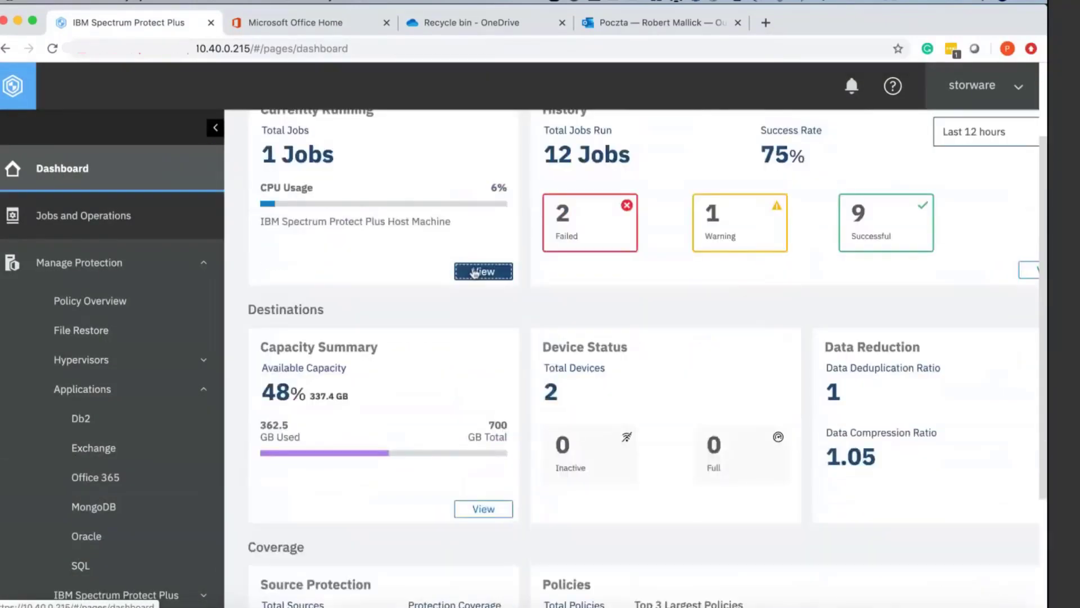
pyautogui.click(474, 271)
pyautogui.scroll(-3, 502, 381)
pyautogui.scroll(-3, 502, 381)
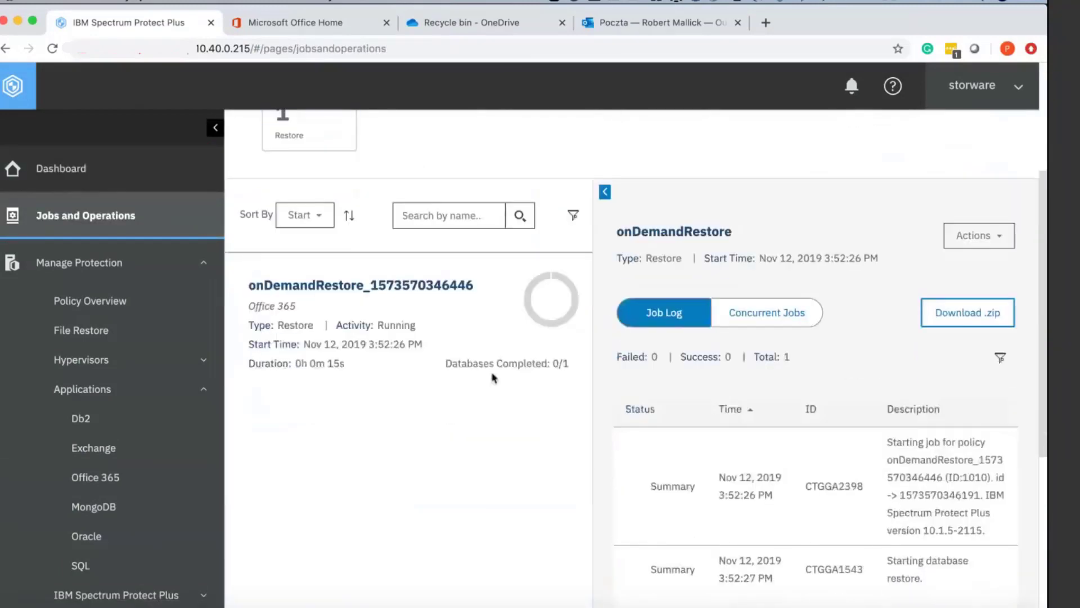
pyautogui.scroll(-1, 494, 377)
pyautogui.scroll(-2, 496, 378)
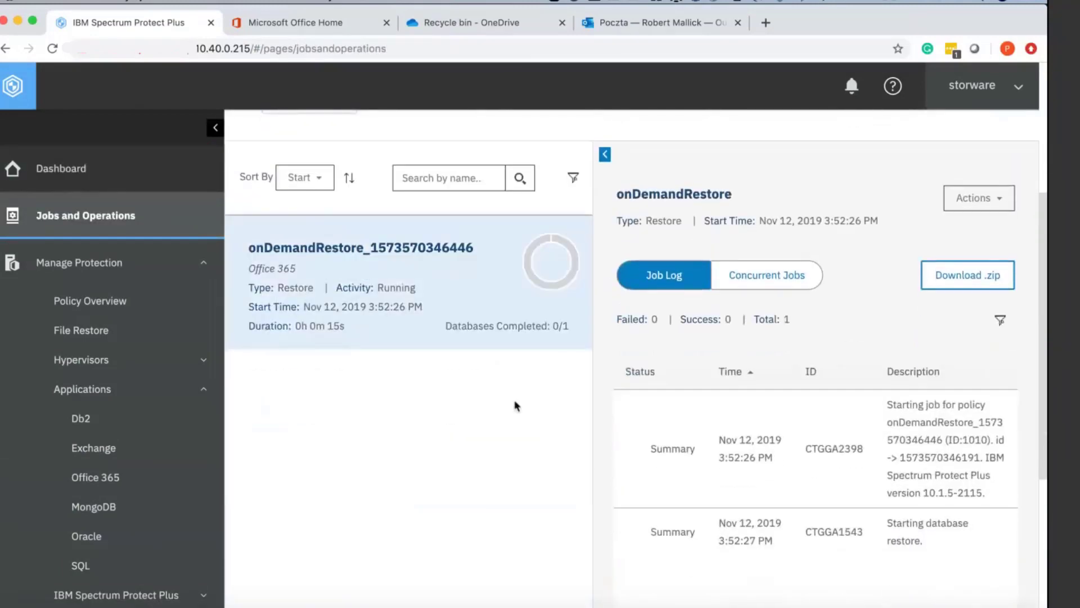
pyautogui.scroll(-2, 514, 406)
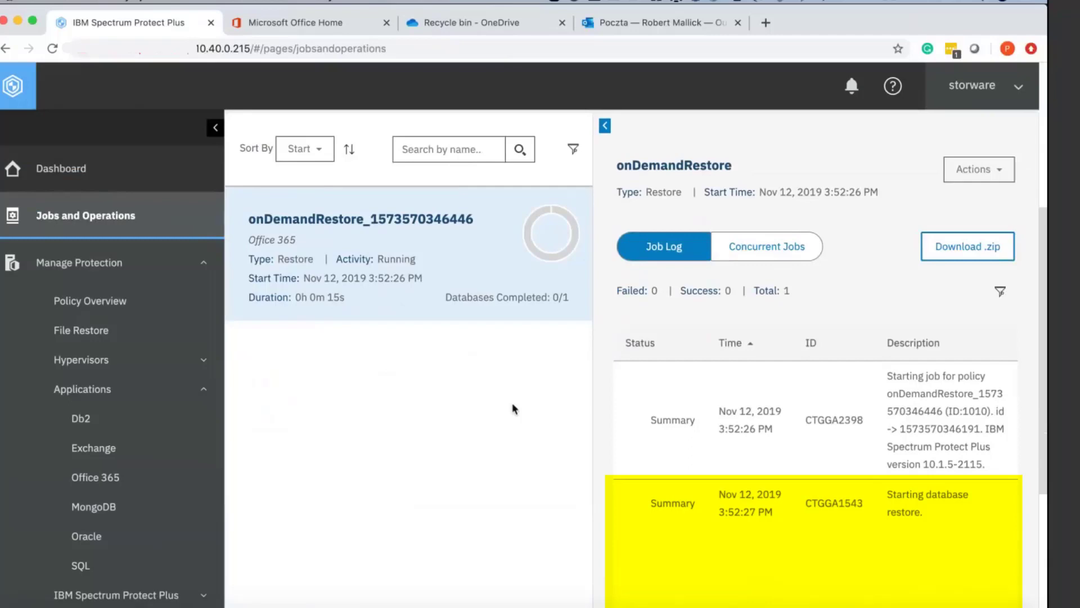
pyautogui.scroll(-10, 389, 376)
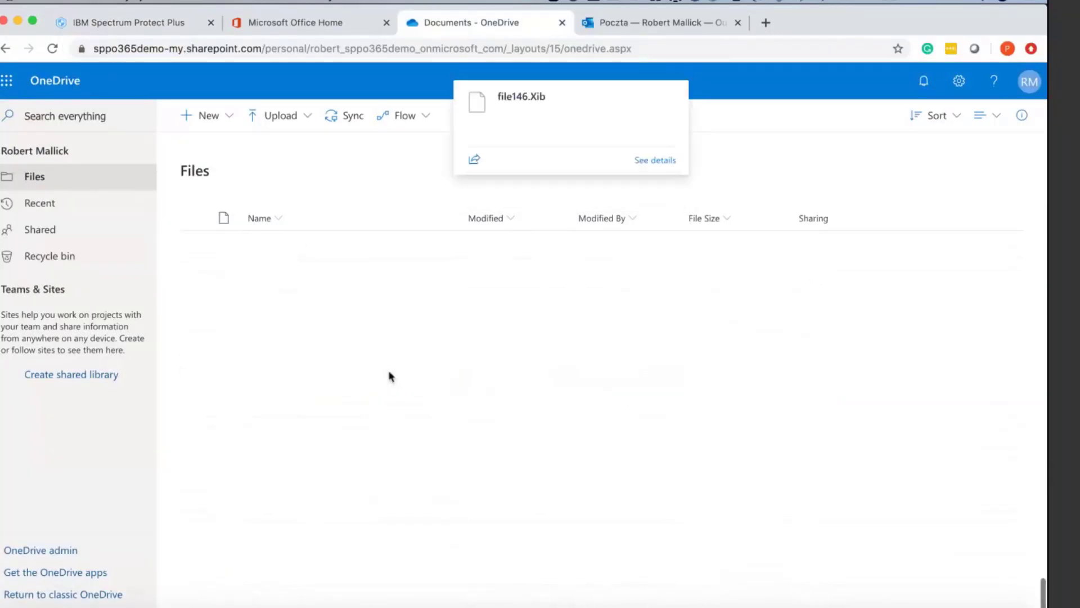
pyautogui.scroll(-5, 389, 376)
pyautogui.scroll(-3, 405, 506)
pyautogui.scroll(-8, 415, 585)
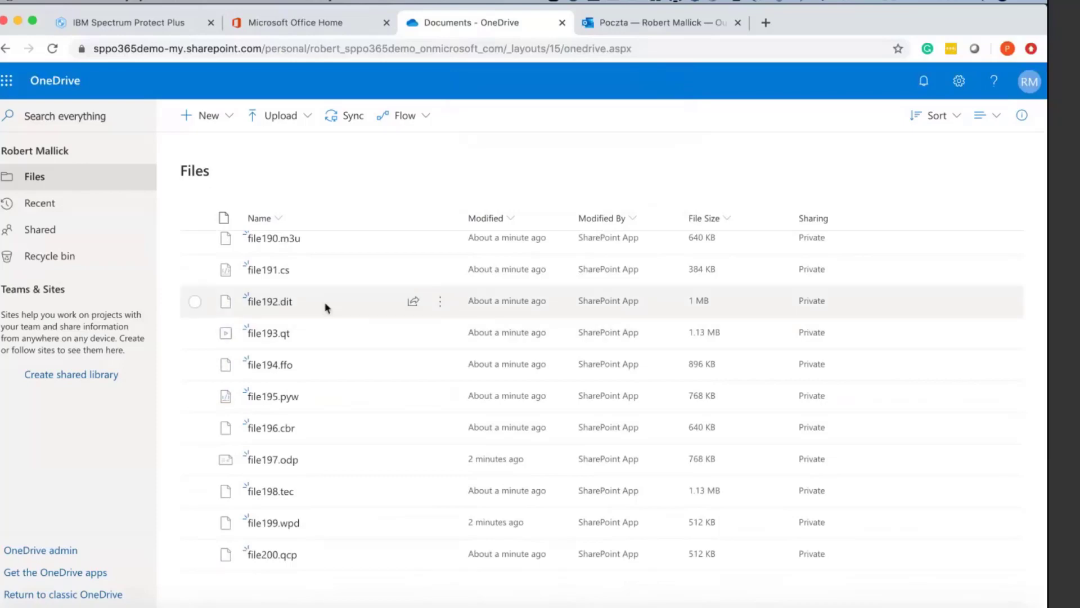
pyautogui.scroll(-3, 325, 308)
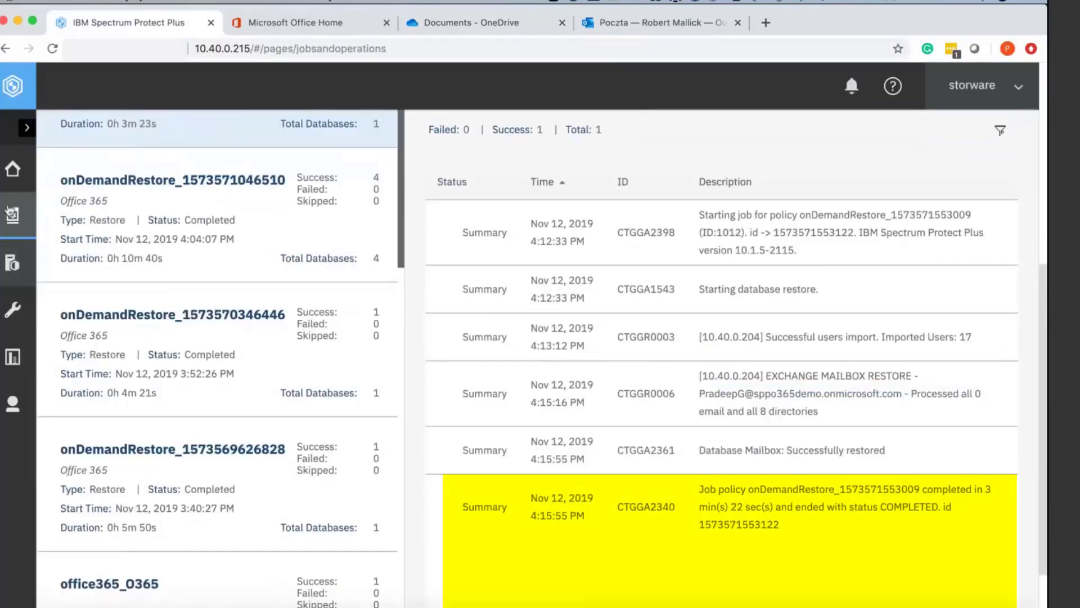
# - Expand Manage Protection > Applications and go to the Office 365 page
pyautogui.click(13, 264)
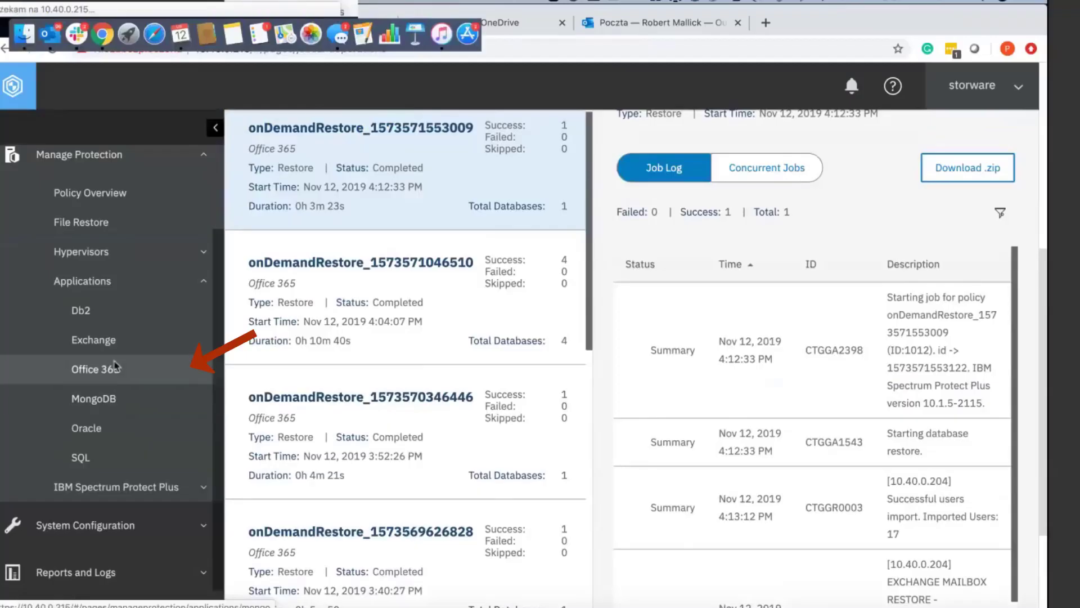
pyautogui.click(116, 367)
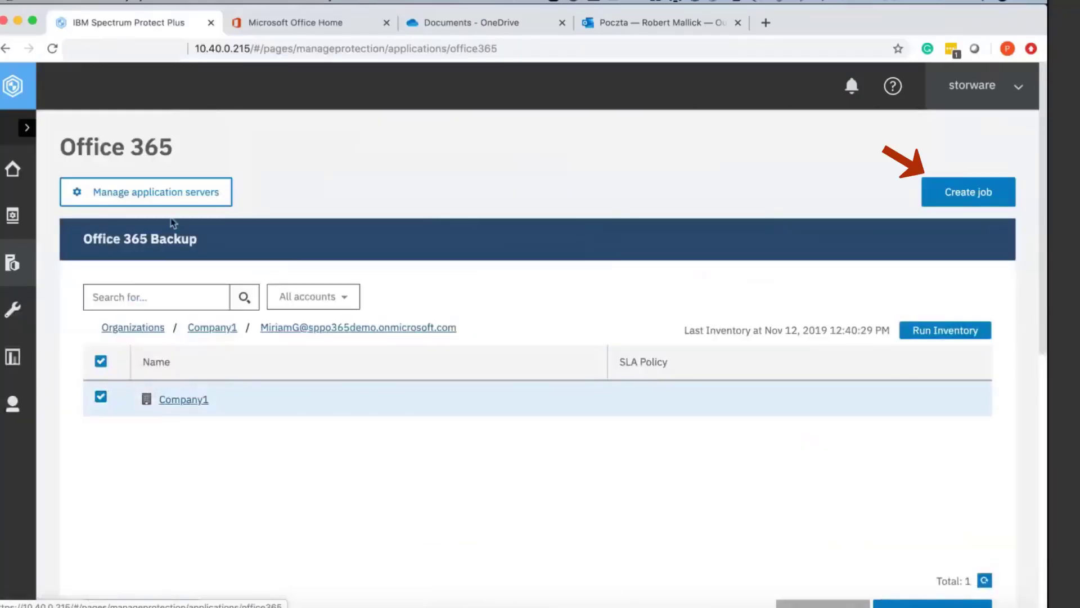
# - Start a Snapshot restore job and add the third Company1 user's Mailbox
pyautogui.click(937, 195)
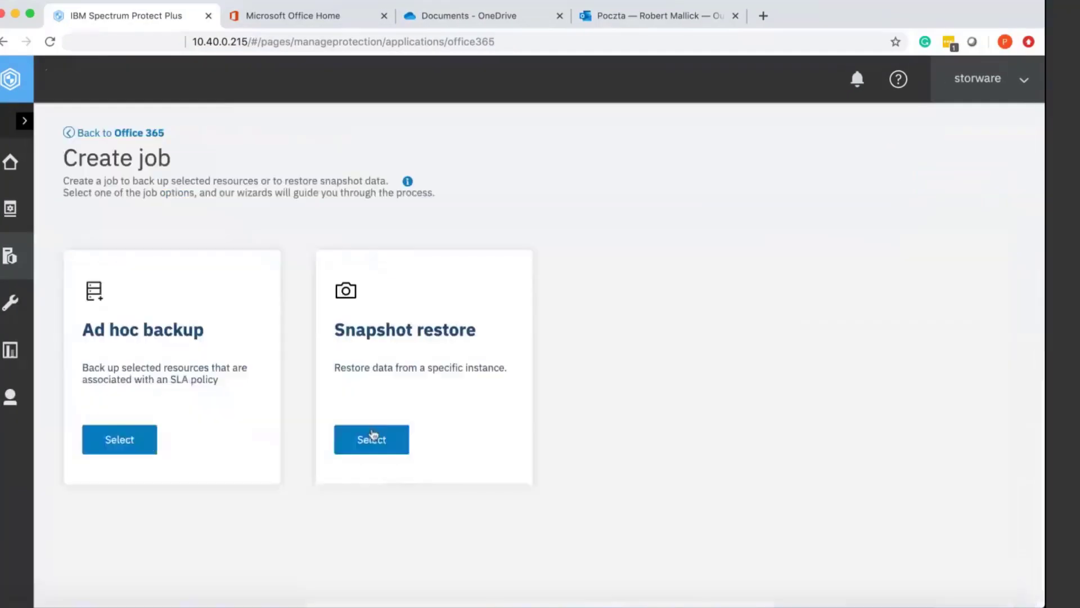
pyautogui.click(361, 436)
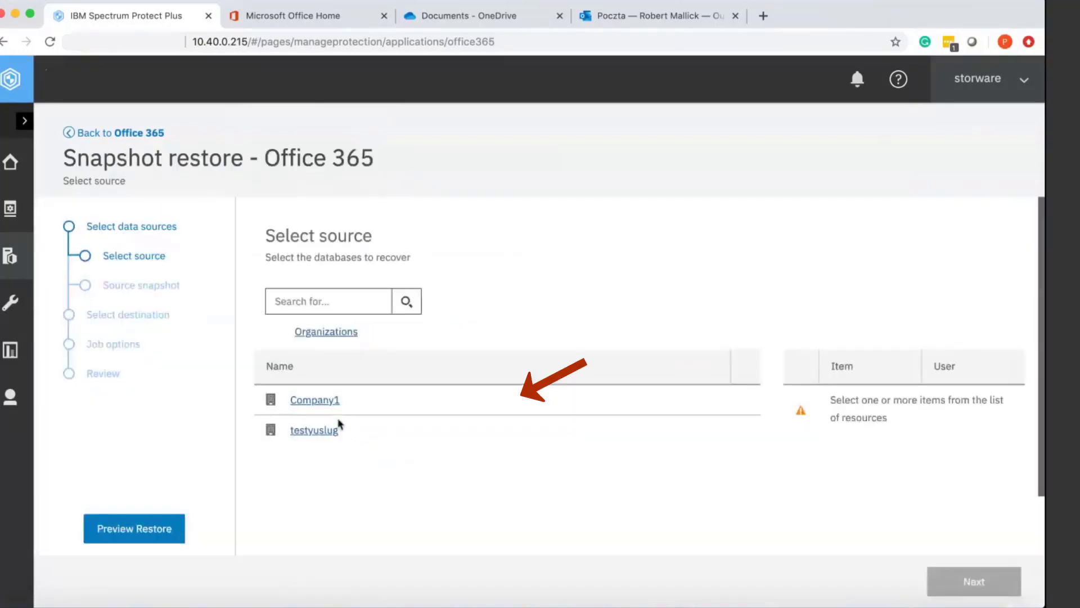
pyautogui.click(315, 401)
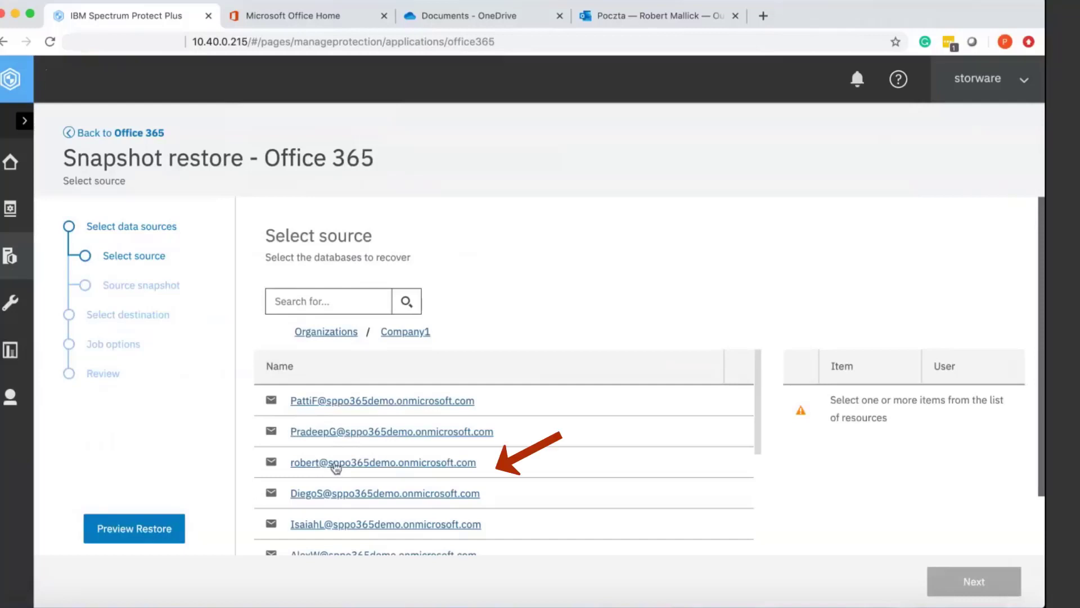
pyautogui.click(334, 463)
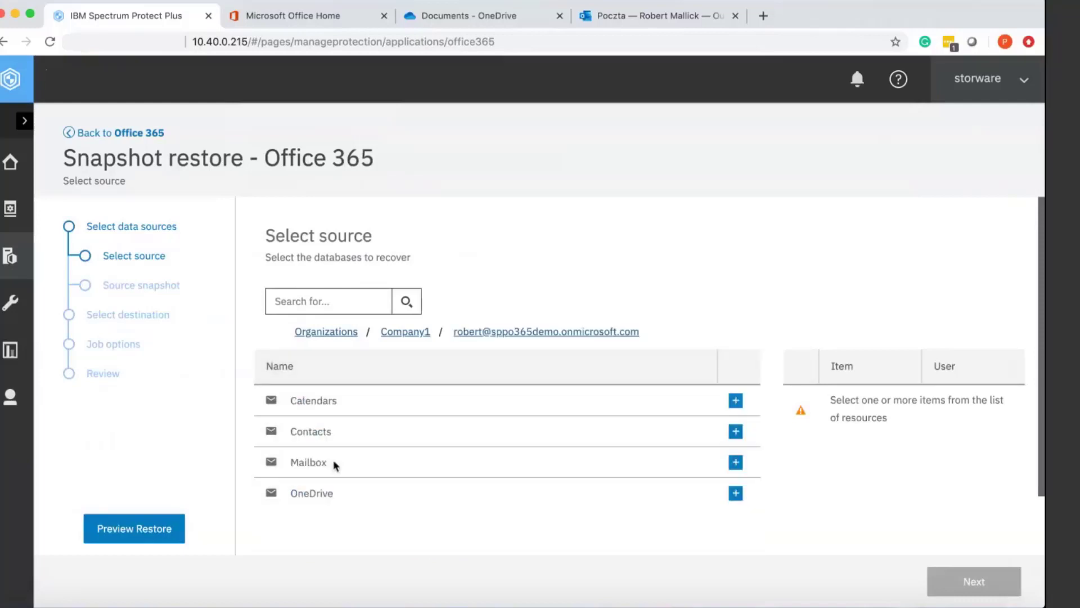
pyautogui.click(735, 462)
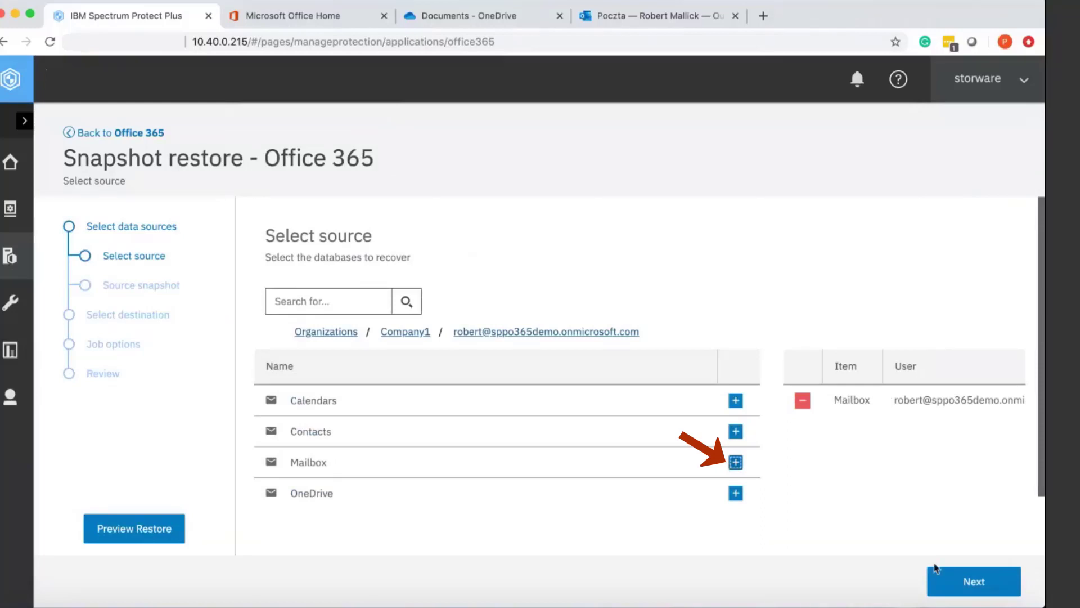
pyautogui.click(965, 579)
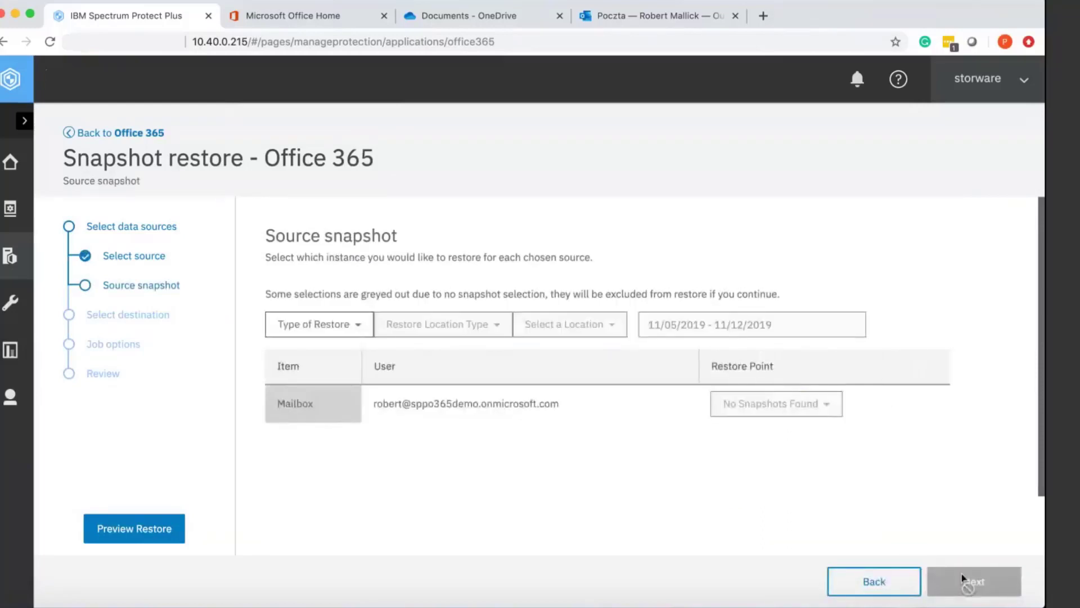
# - Choose On-Demand: Snapshot from the Nov 12, 2019 3:30:02 PM backup and continue to destination
pyautogui.click(336, 329)
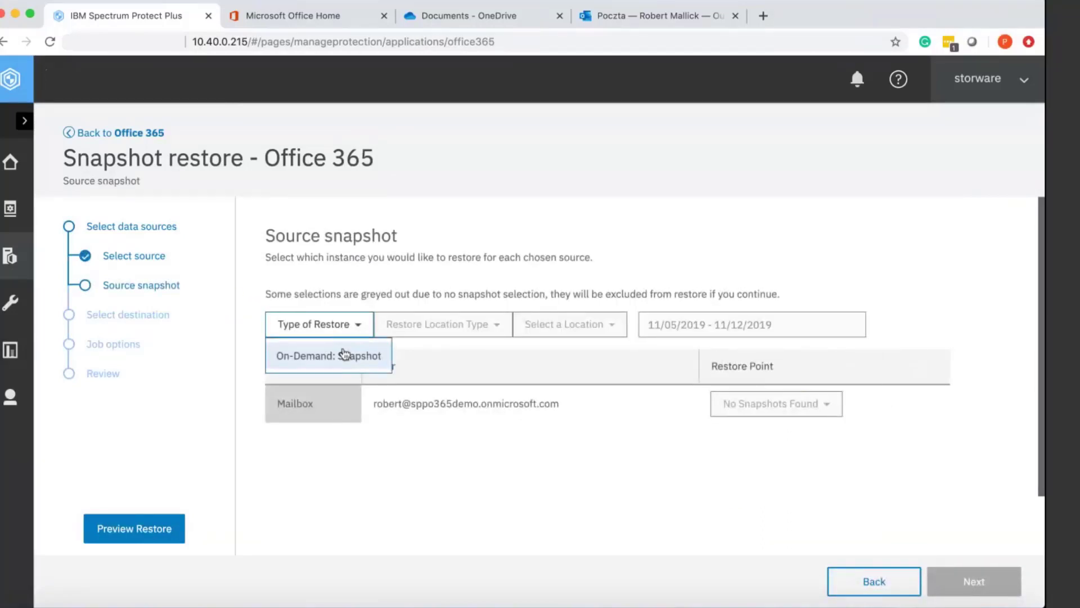
pyautogui.click(345, 355)
pyautogui.click(873, 380)
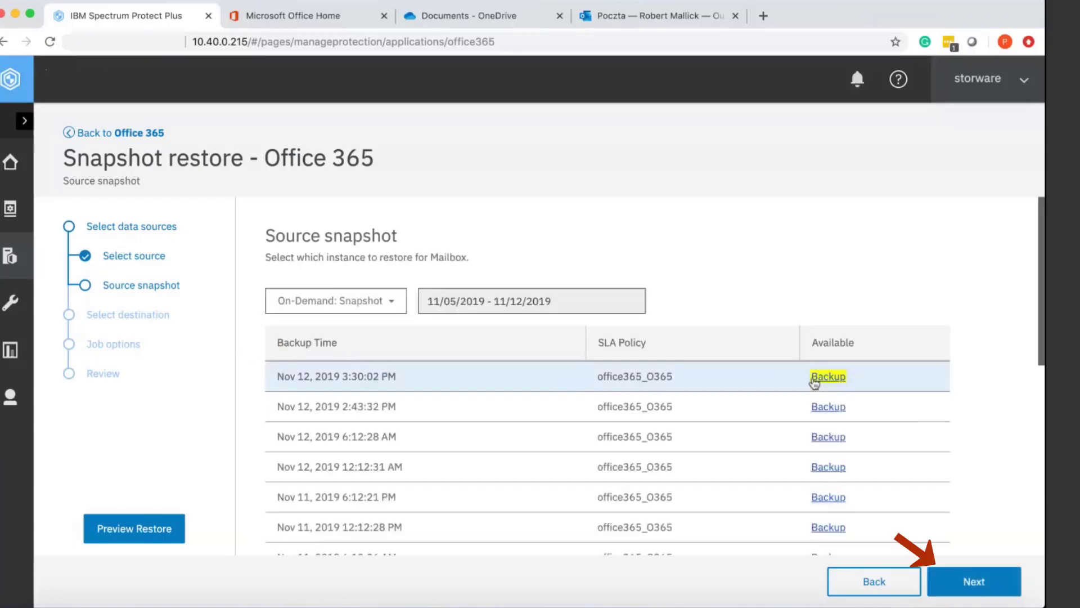
pyautogui.click(928, 581)
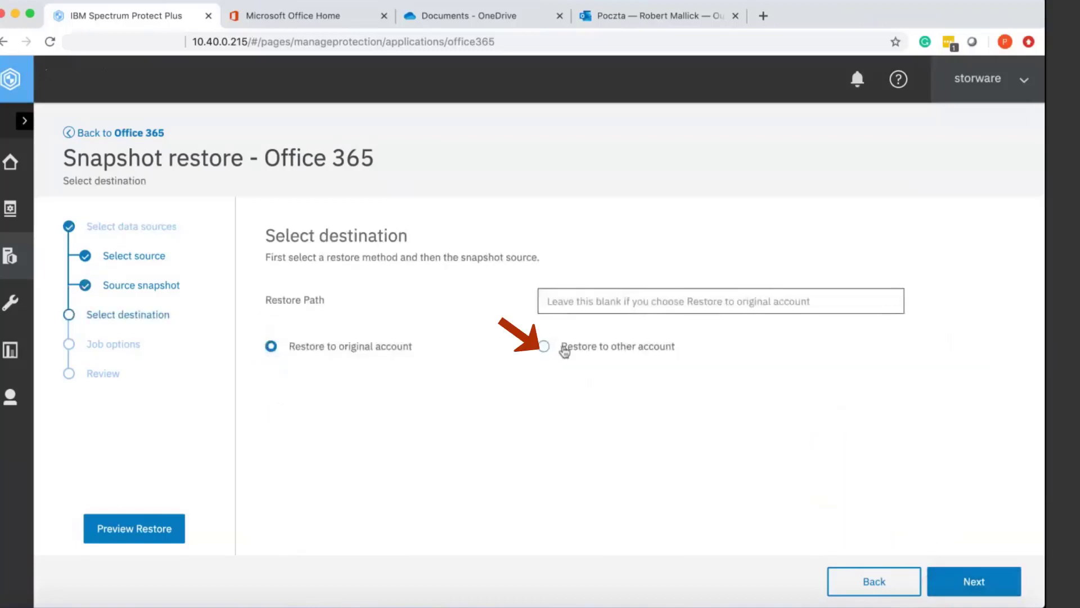
pyautogui.click(543, 346)
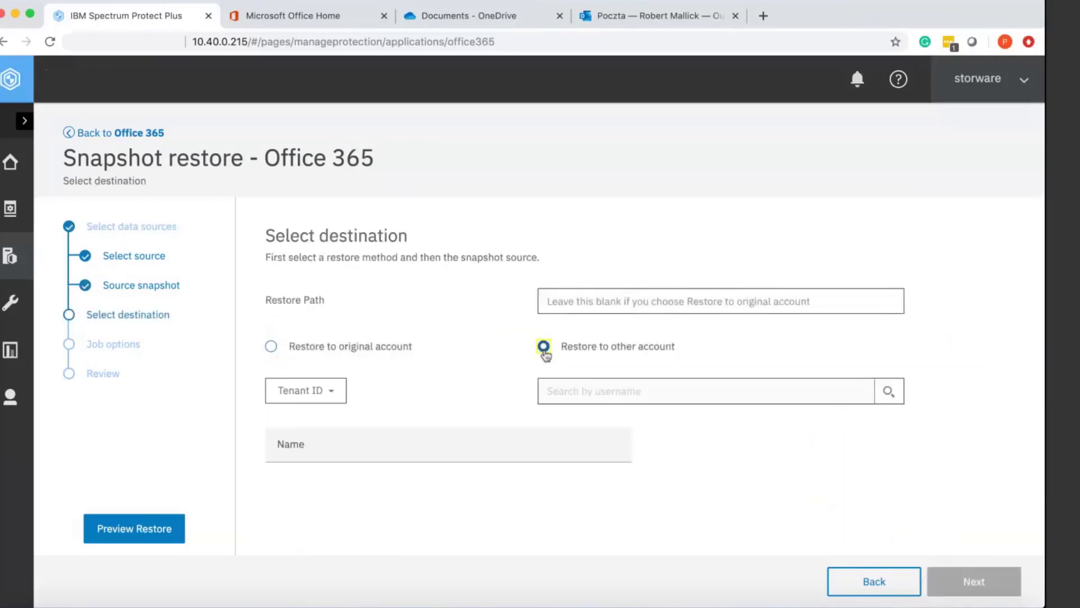
pyautogui.click(329, 398)
pyautogui.click(336, 422)
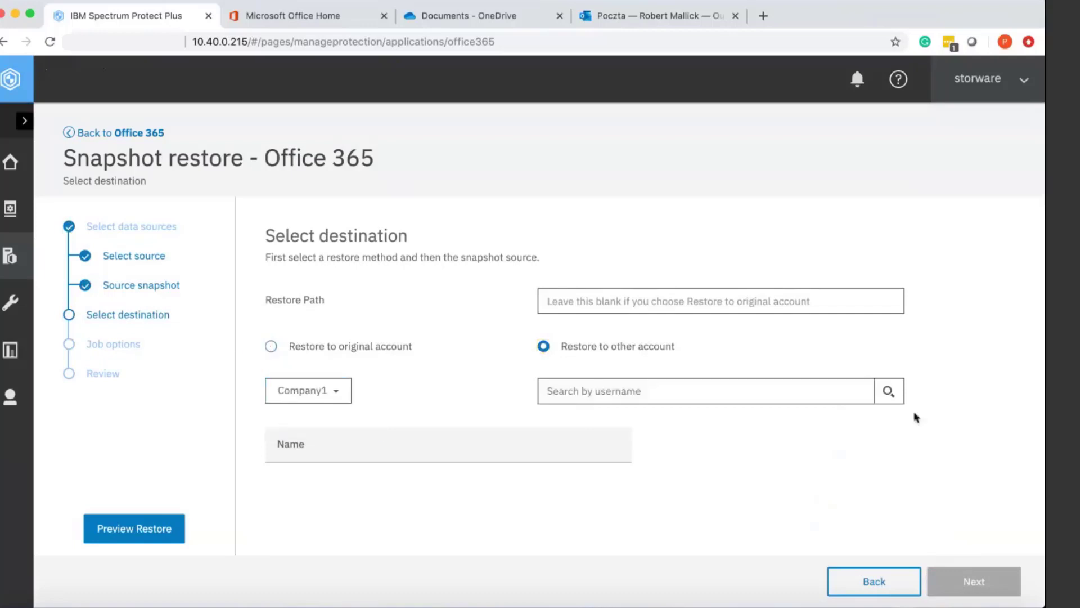
pyautogui.click(888, 392)
pyautogui.scroll(-1, 513, 477)
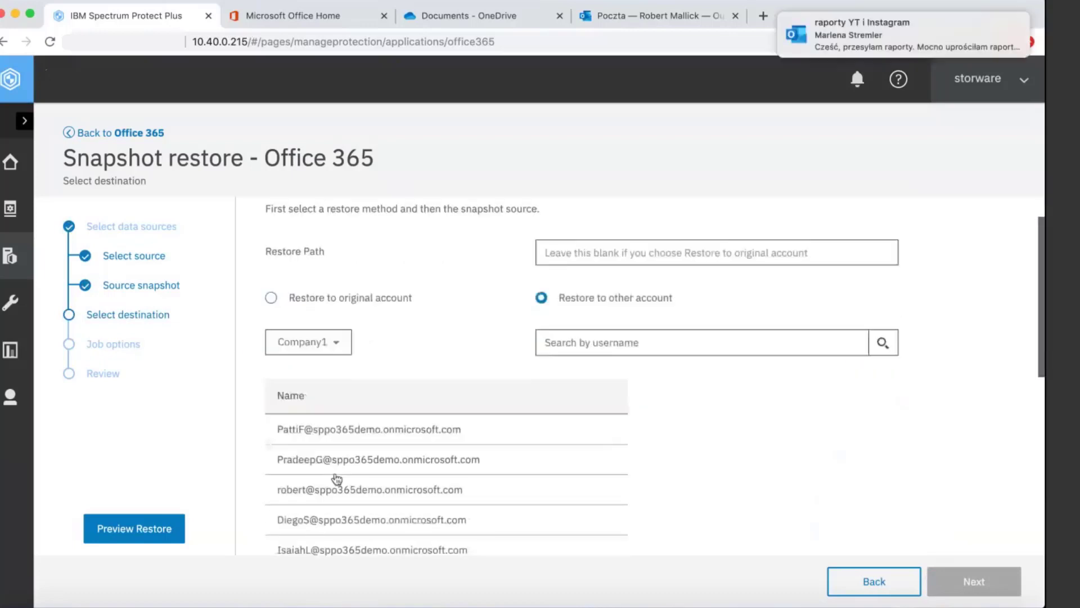
pyautogui.click(337, 465)
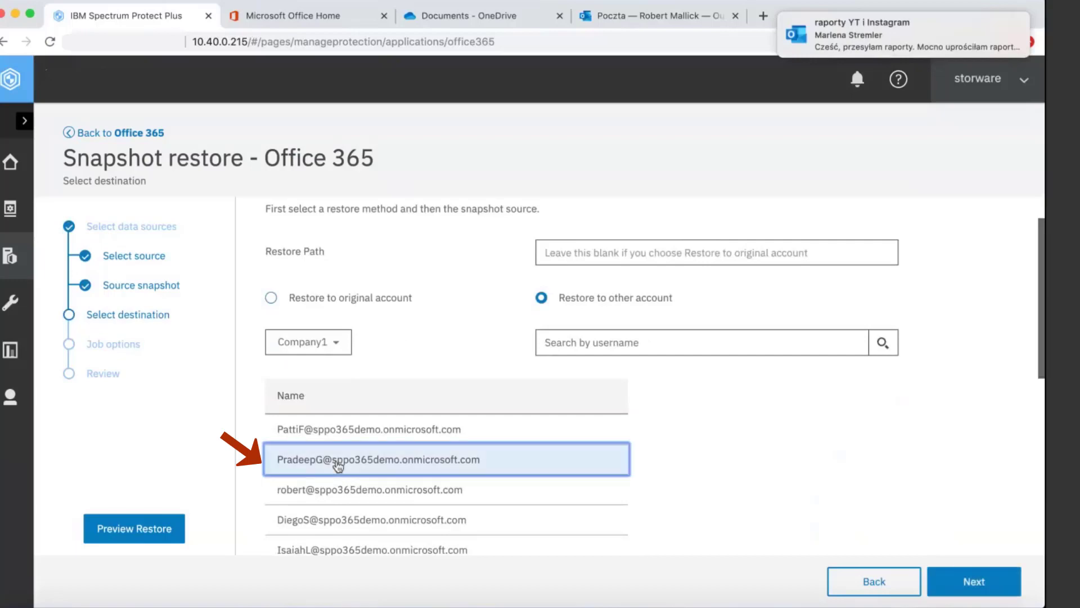
# - Enter /RobertData as the restore path and continue to job options
pyautogui.click(669, 253)
pyautogui.write('/')
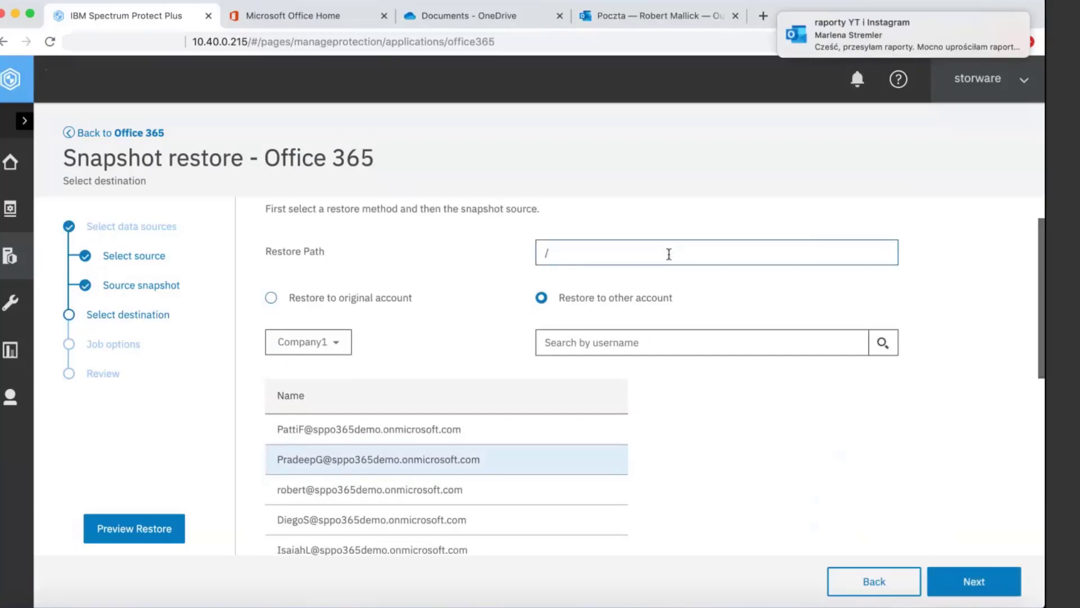
pyautogui.write('RobertData')
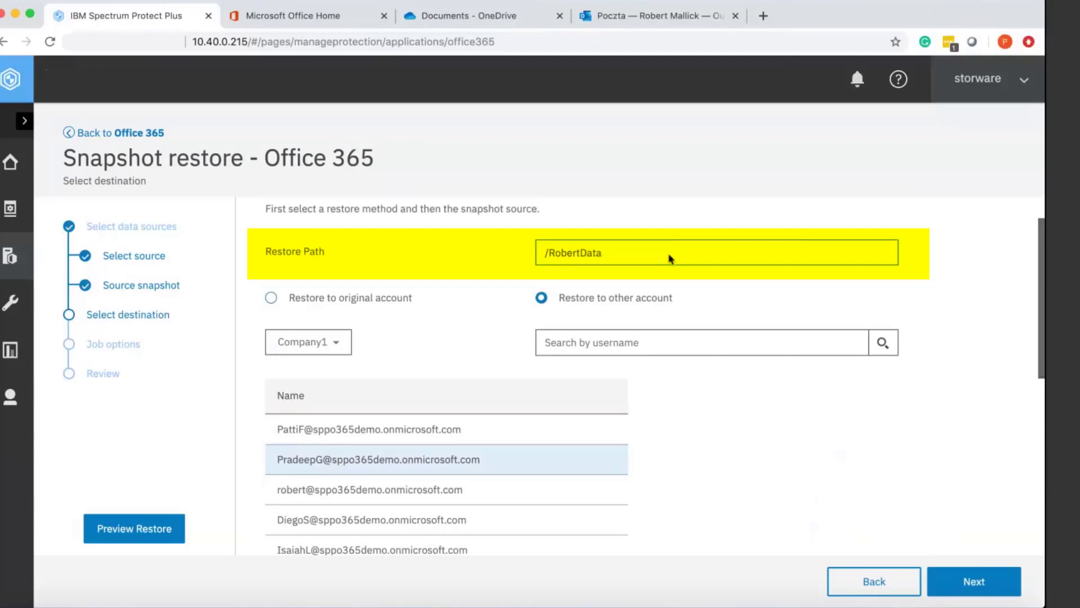
pyautogui.click(947, 583)
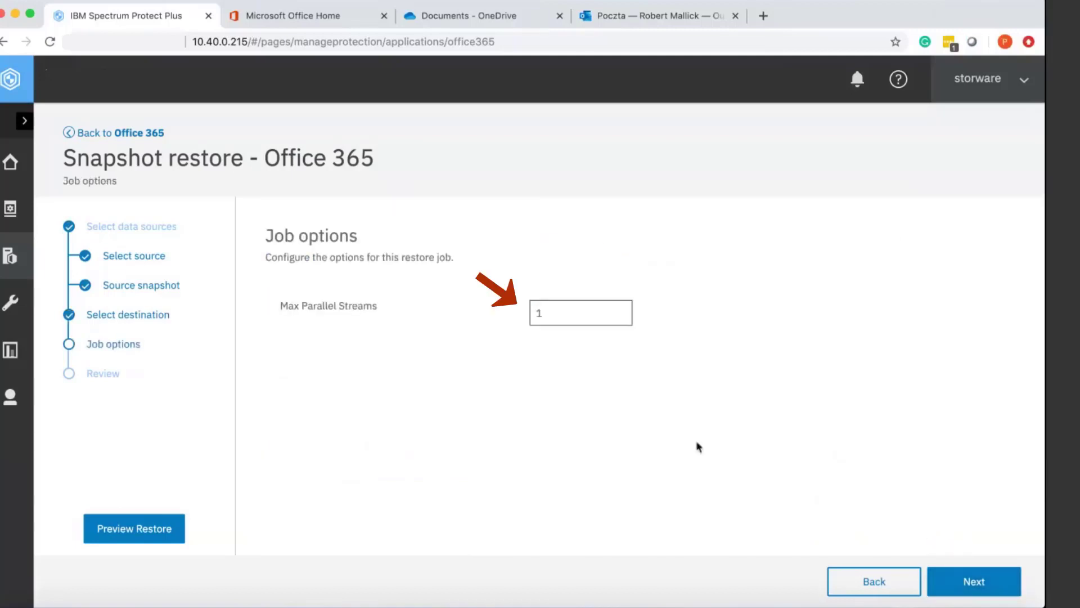
# - Review the summary and submit the mailbox restore job
pyautogui.click(958, 584)
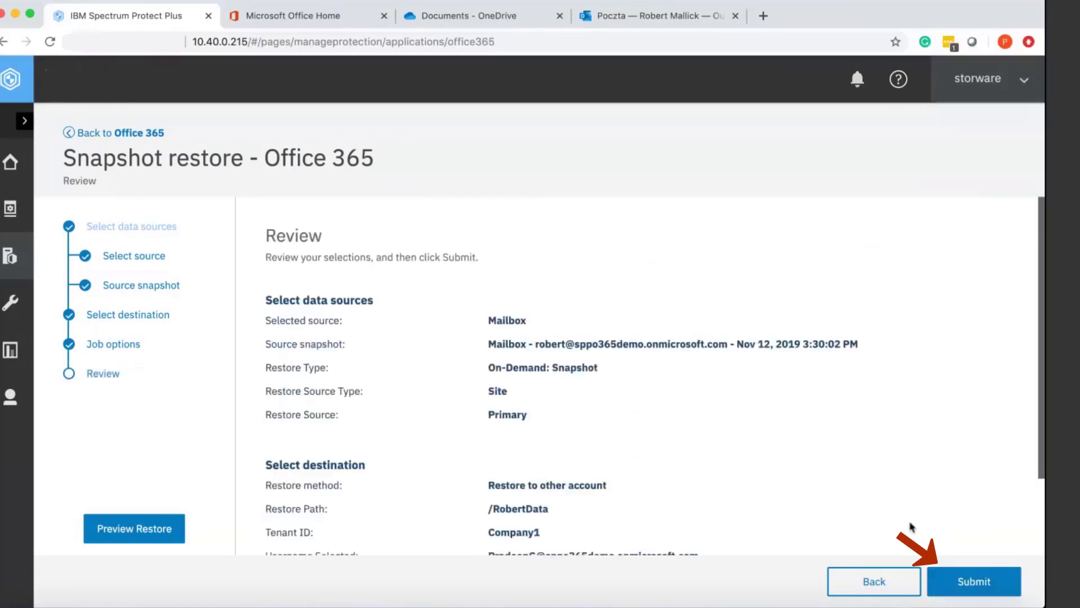
pyautogui.scroll(-2, 910, 527)
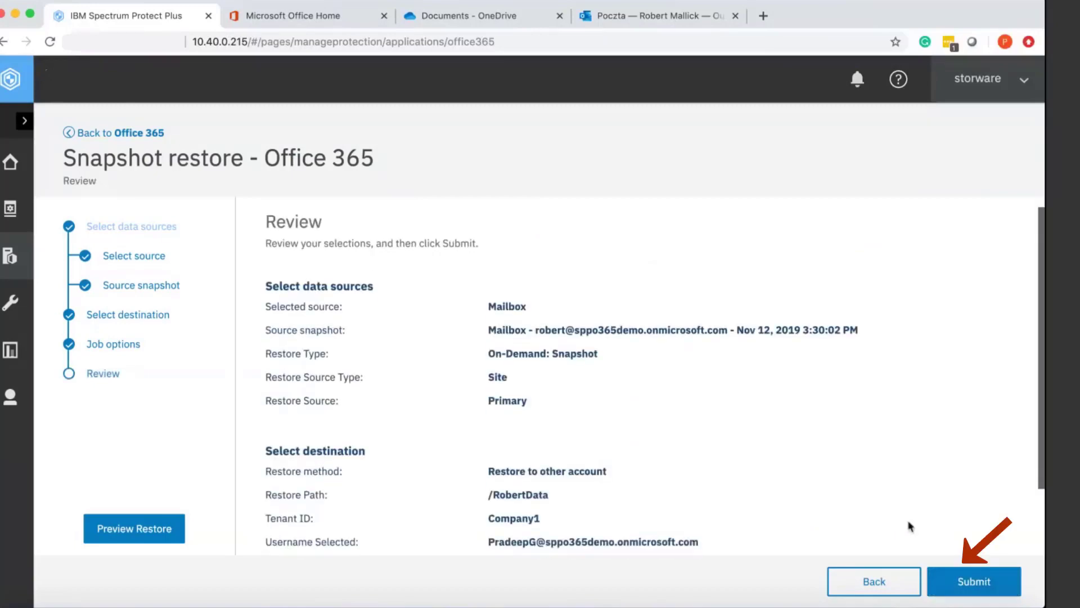
pyautogui.click(959, 590)
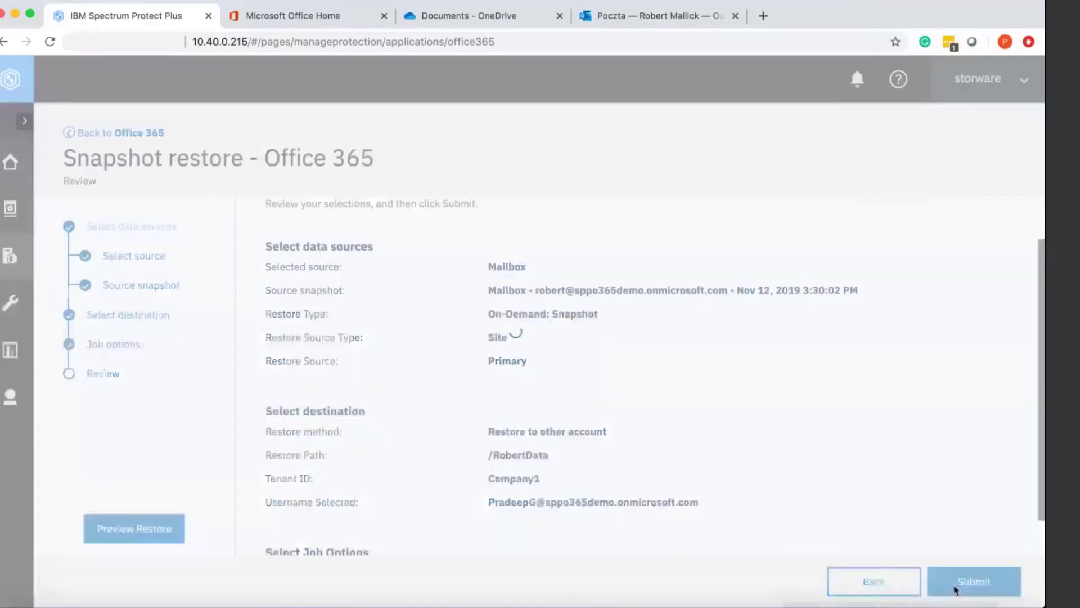
# - Check the restore job log and highlight the EXCHANGE MAILBOX RESTORE line reporting all 401 emails processed
pyautogui.click(756, 298)
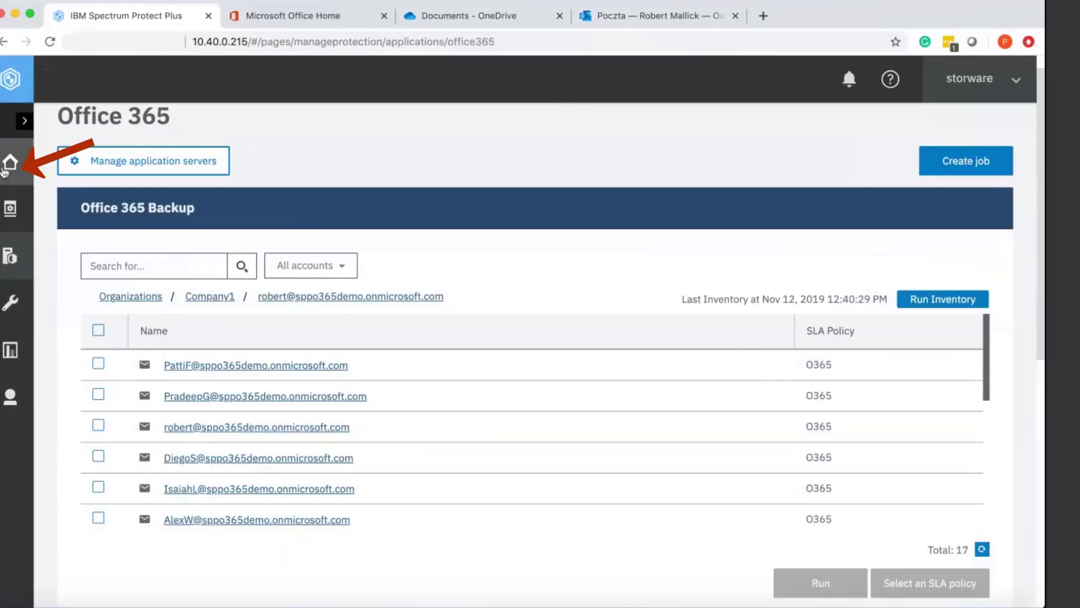
pyautogui.click(6, 169)
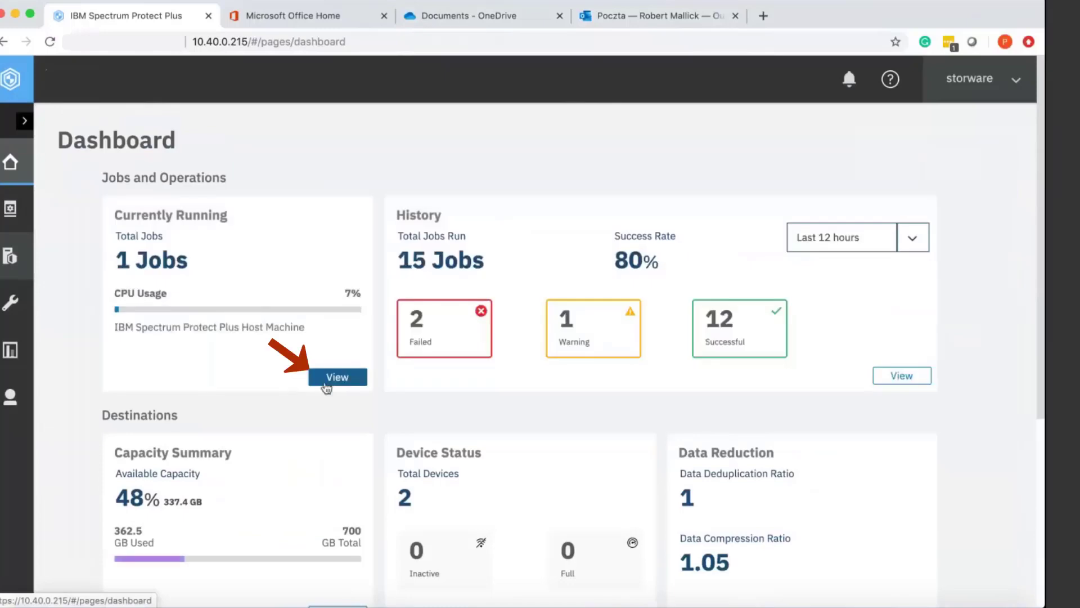
pyautogui.click(325, 384)
pyautogui.scroll(-2, 325, 384)
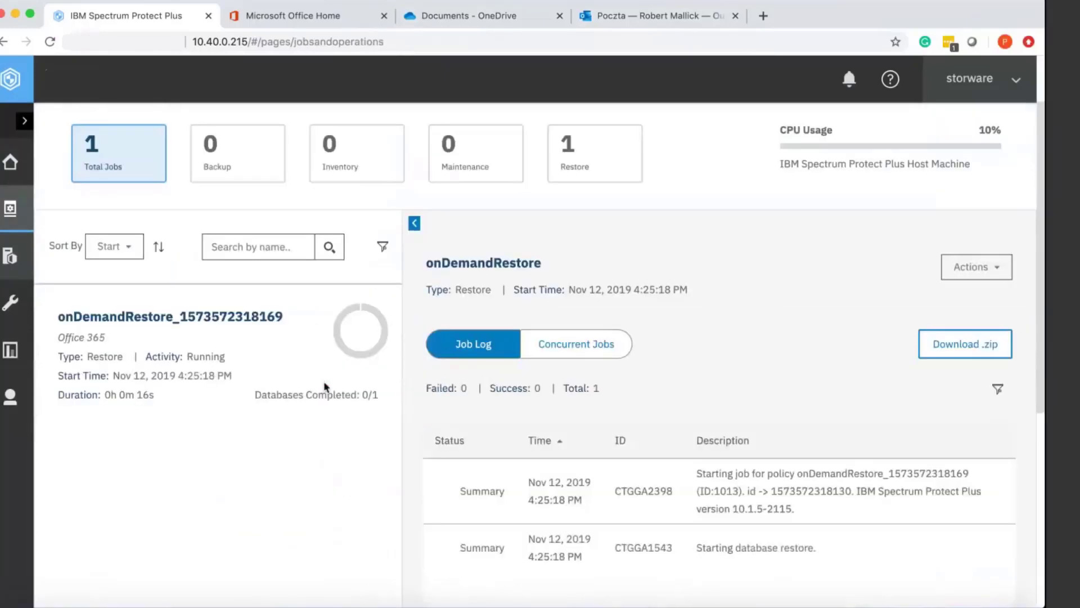
pyautogui.scroll(-2, 325, 380)
pyautogui.scroll(1, 324, 379)
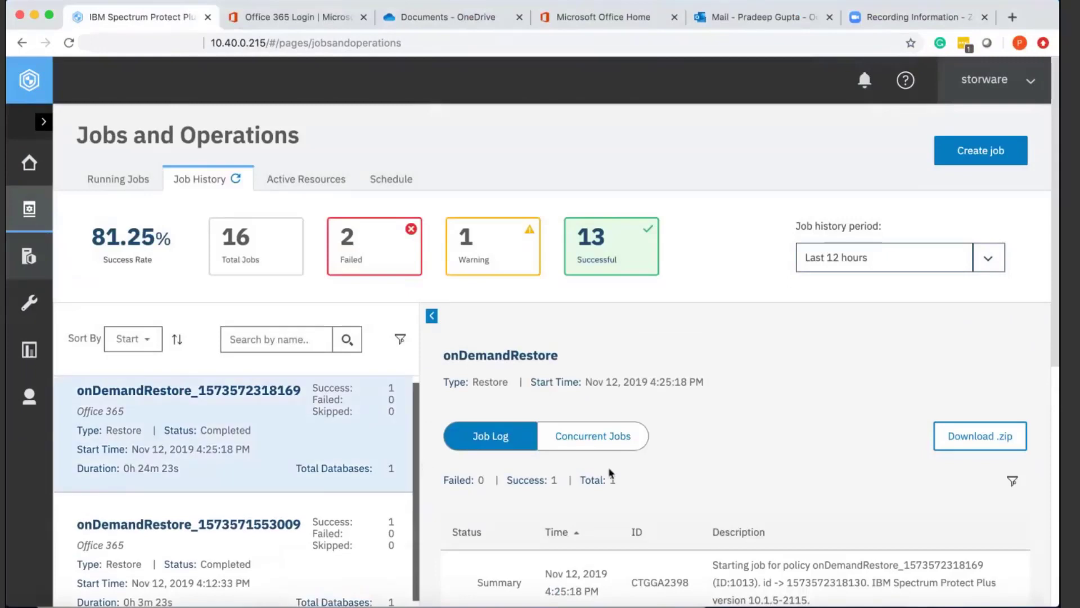
pyautogui.scroll(-3, 612, 472)
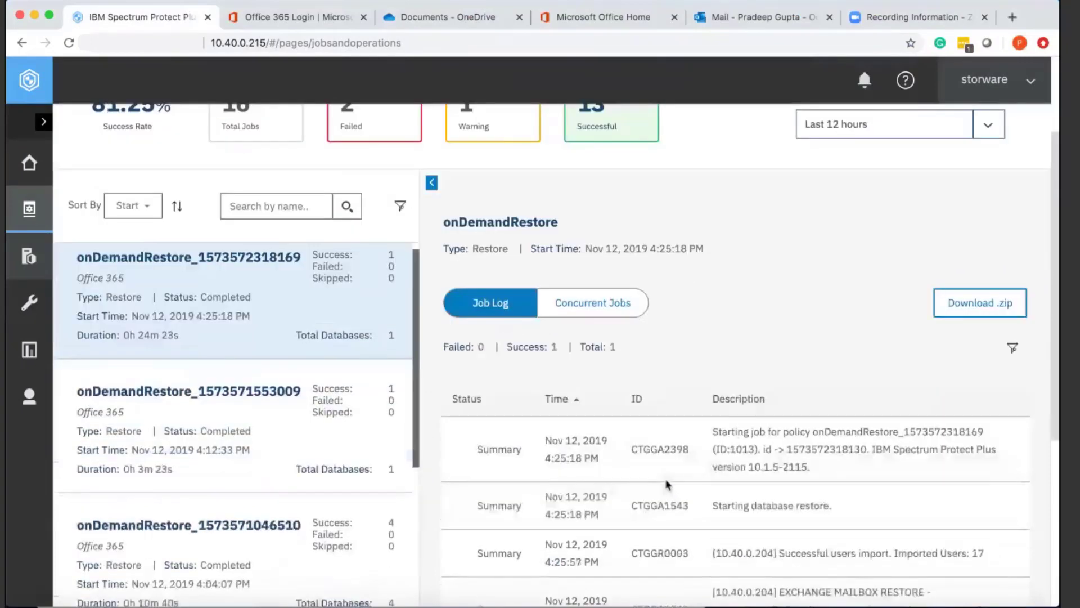
pyautogui.scroll(-4, 642, 474)
pyautogui.scroll(-2, 669, 476)
pyautogui.scroll(1, 675, 464)
pyautogui.scroll(1, 684, 447)
pyautogui.scroll(-1, 696, 422)
pyautogui.moveTo(707, 398); pyautogui.dragTo(994, 418)
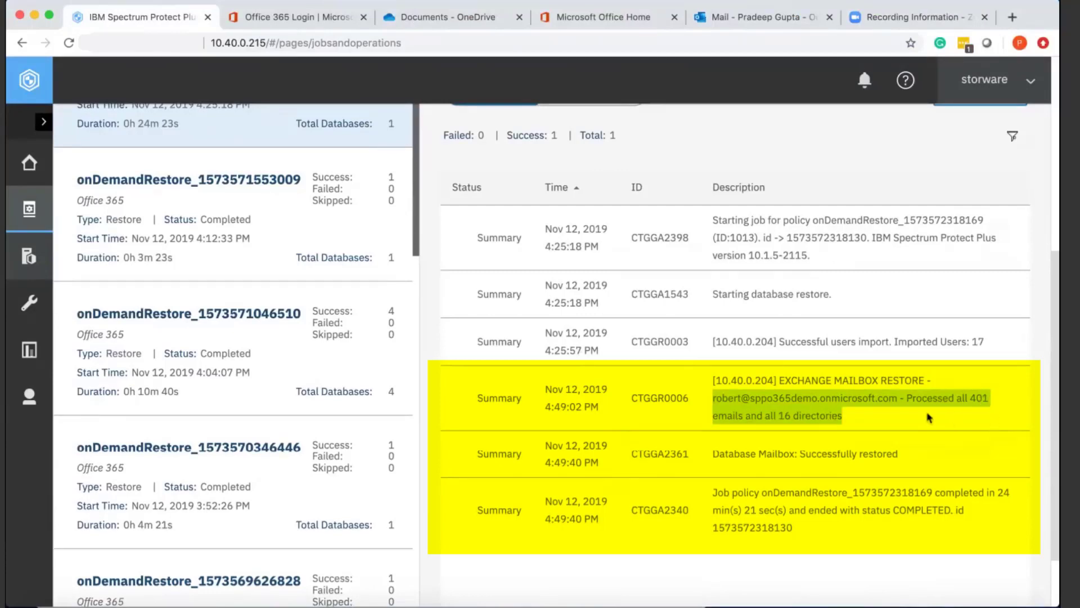
pyautogui.scroll(-1, 955, 418)
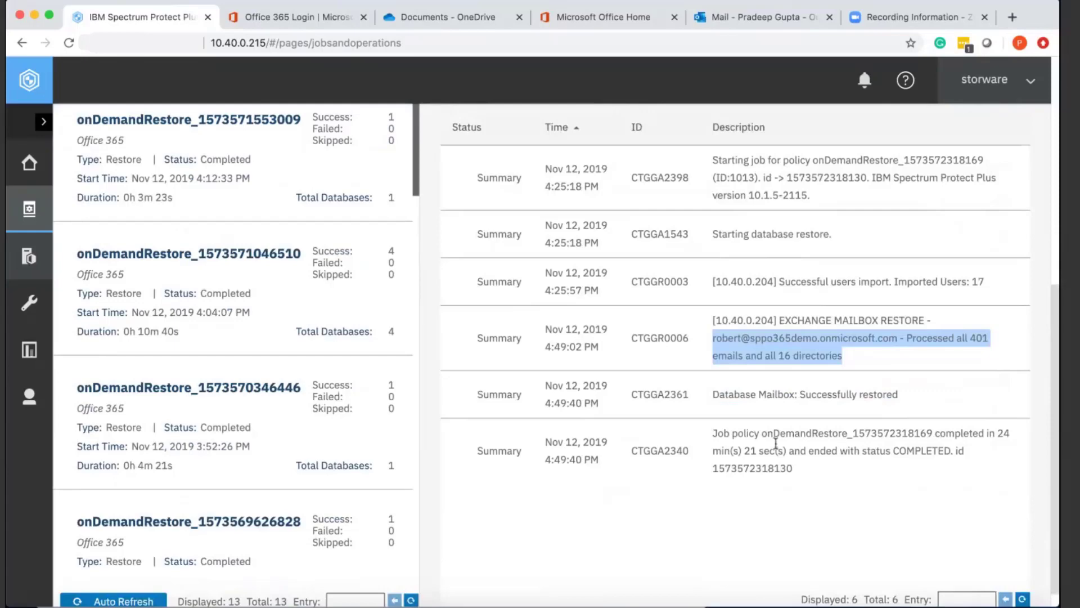
pyautogui.scroll(1, 844, 422)
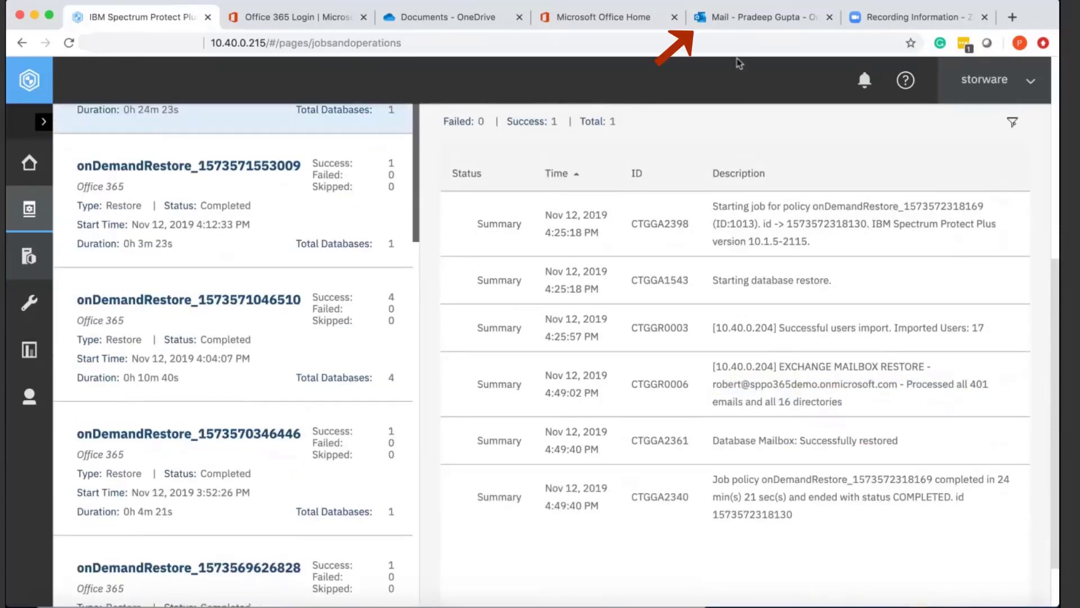
# - Review the restored messages in the RobertData folder's Inbox in Outlook on the web
pyautogui.click(735, 31)
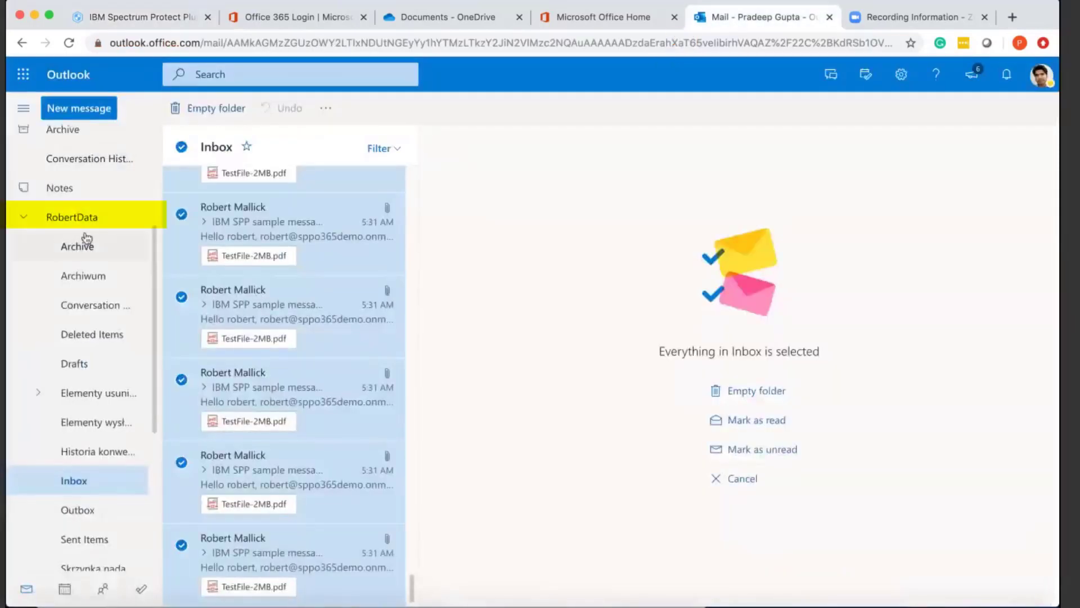
pyautogui.click(51, 216)
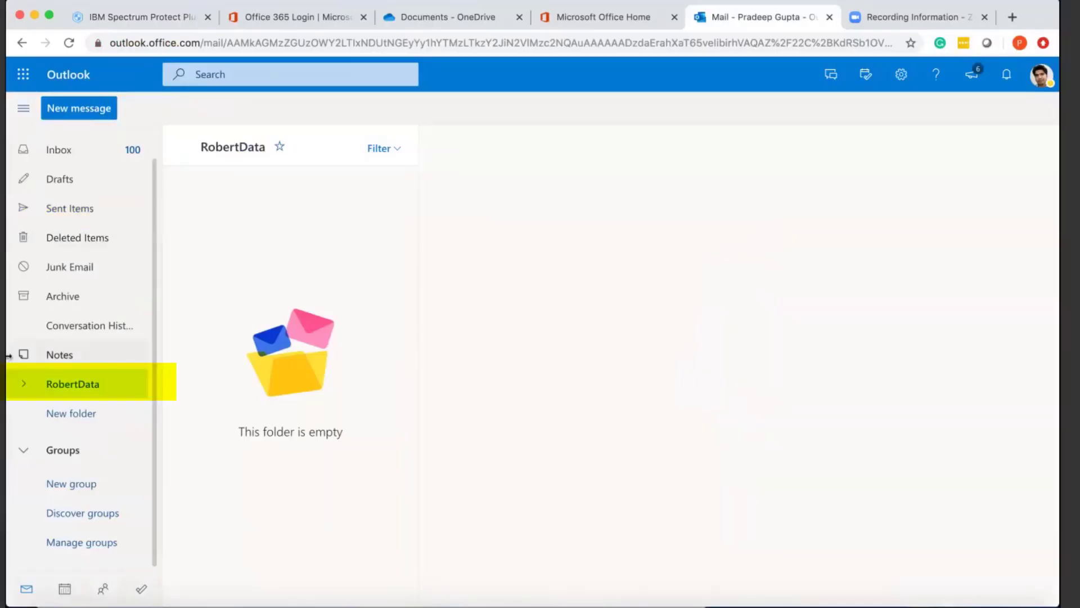
pyautogui.click(21, 389)
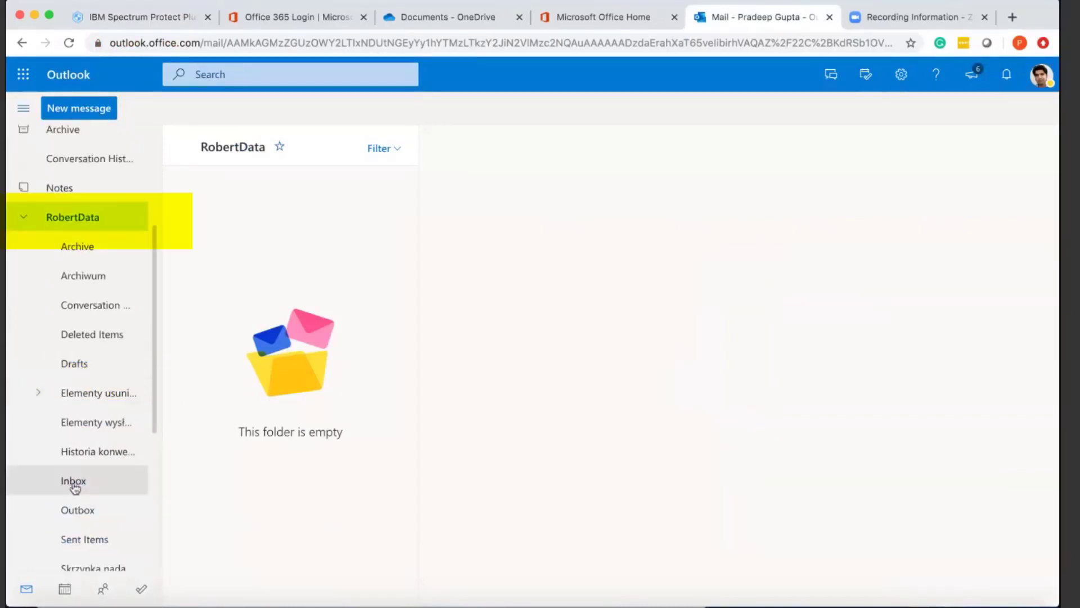
pyautogui.click(73, 481)
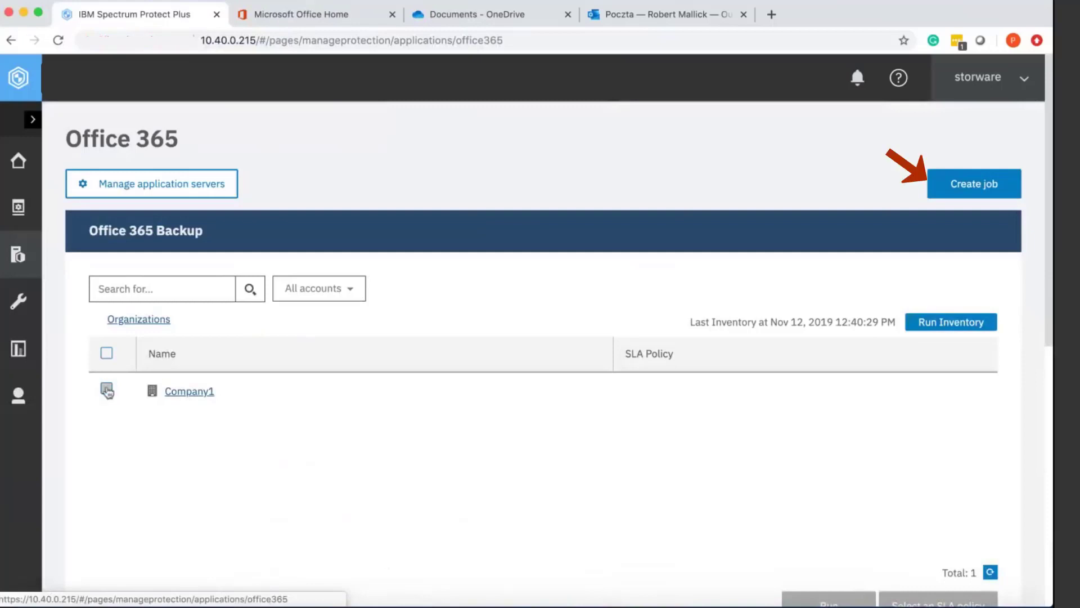
# - Start a new snapshot restore job for the Company1 organization
pyautogui.click(108, 390)
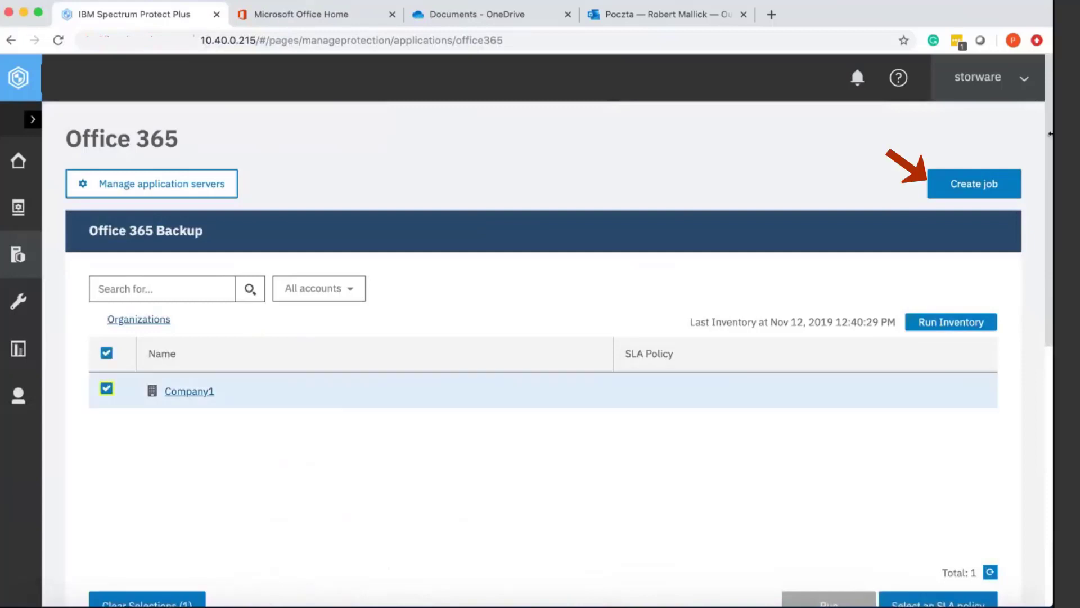
pyautogui.click(948, 194)
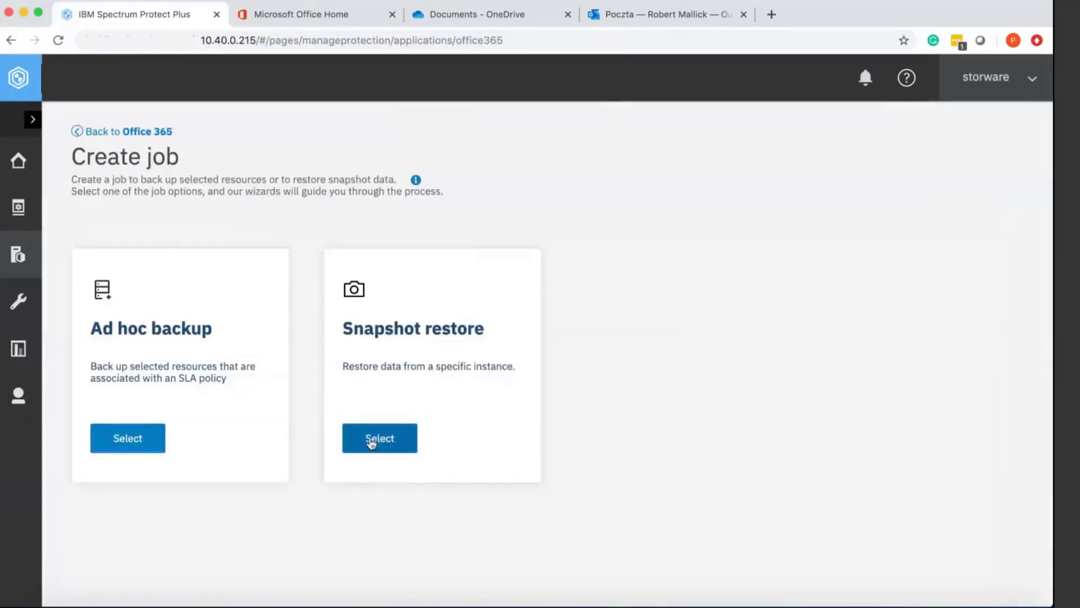
pyautogui.click(381, 439)
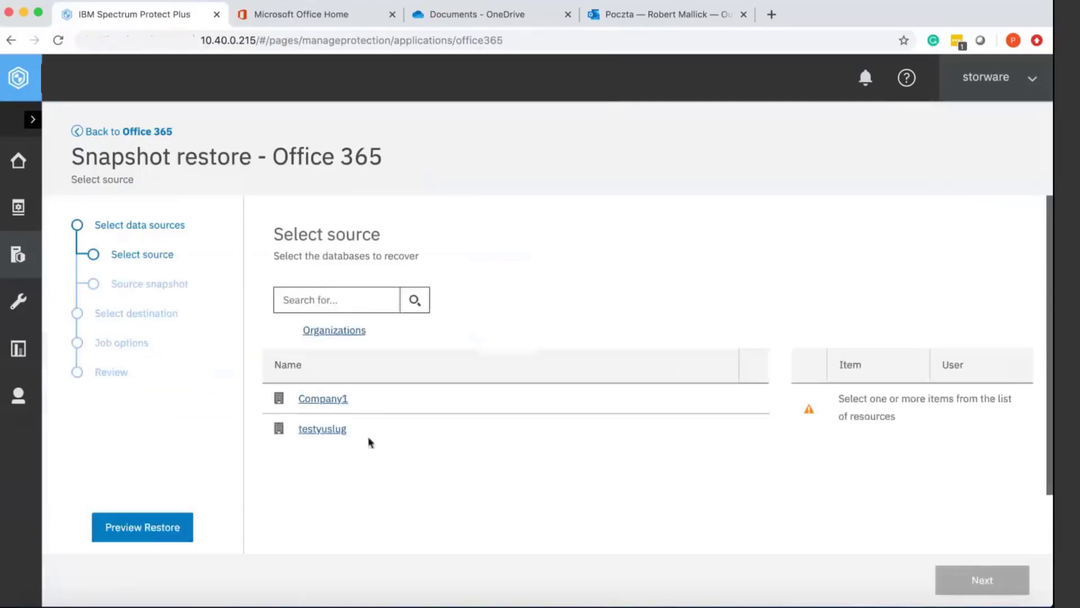
# - Add the second and fourth Company1 users' mailboxes to the restore list
pyautogui.click(321, 401)
pyautogui.scroll(-3, 403, 446)
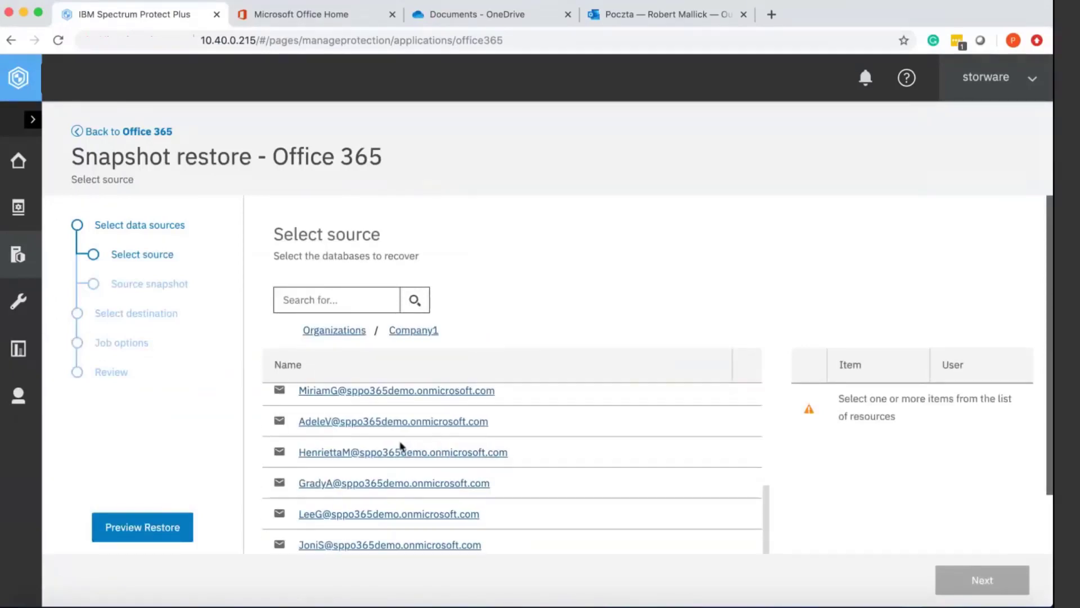
pyautogui.scroll(-3, 402, 447)
pyautogui.scroll(1, 402, 446)
pyautogui.scroll(2, 365, 453)
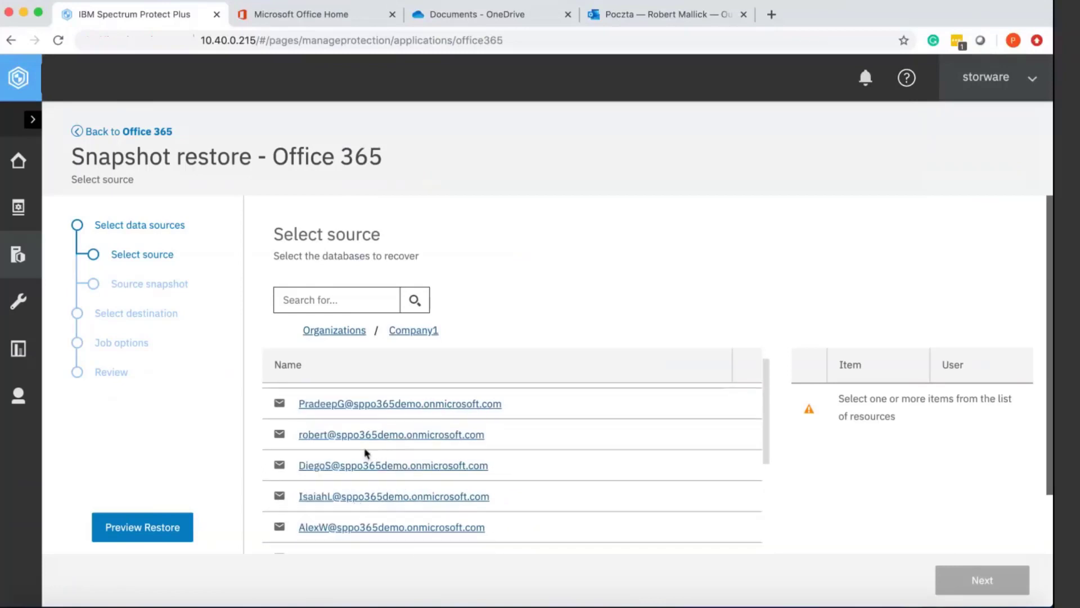
pyautogui.click(354, 436)
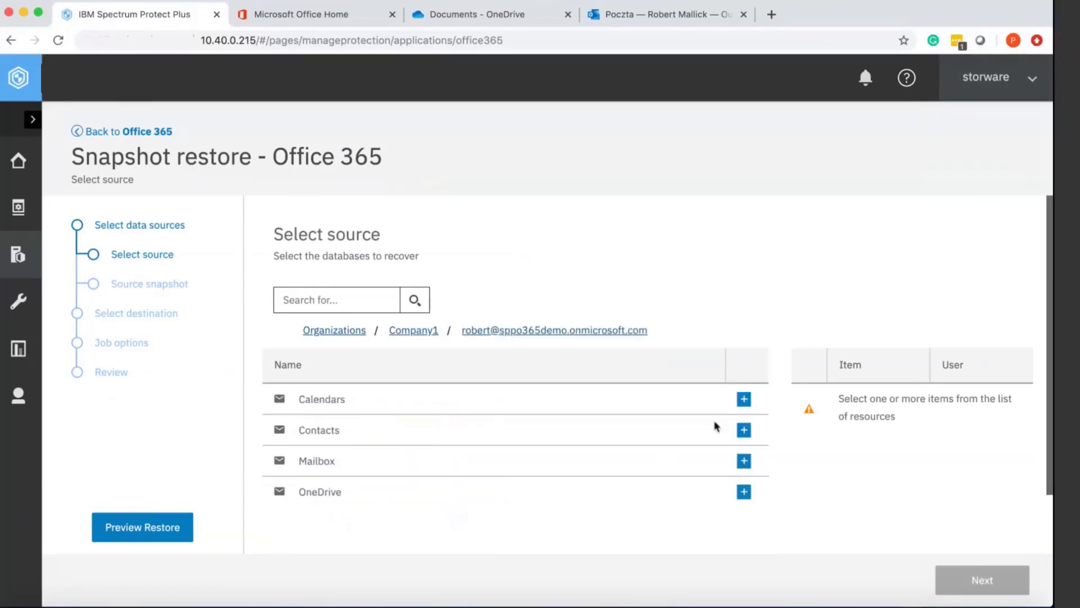
pyautogui.click(743, 460)
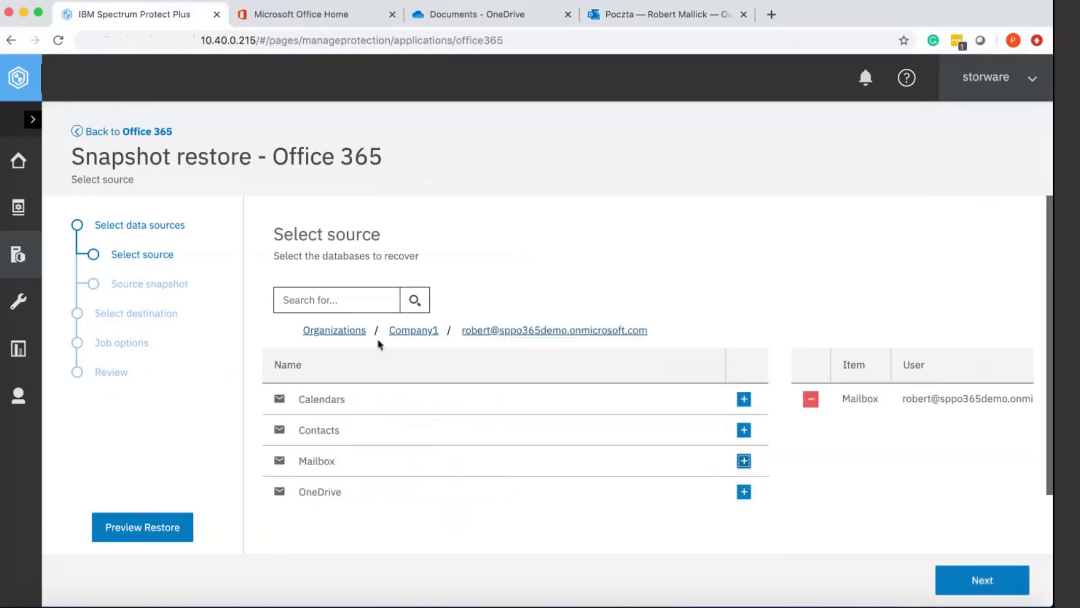
pyautogui.click(414, 331)
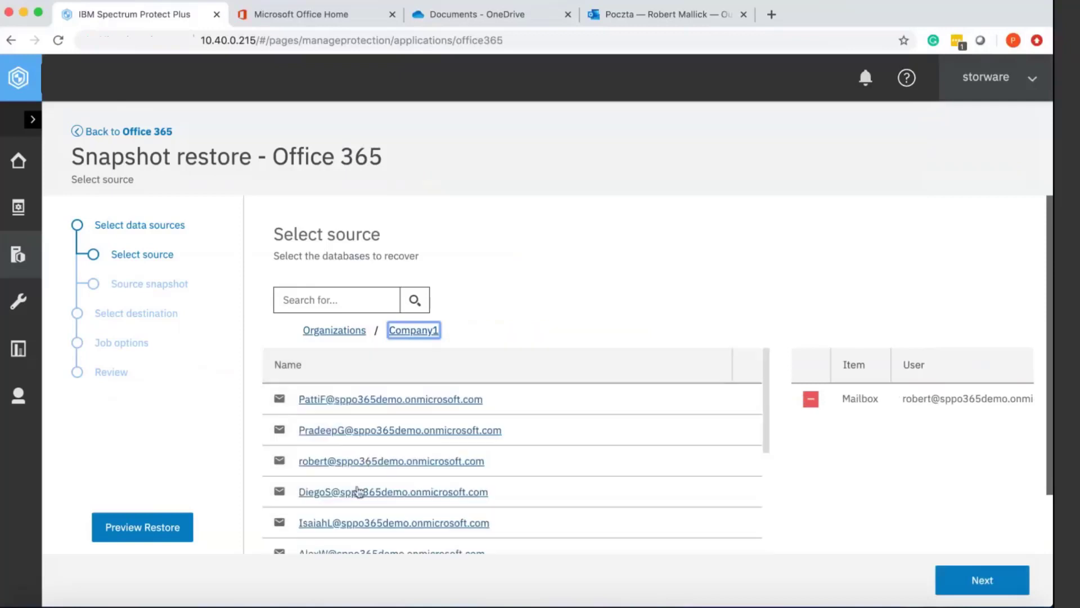
pyautogui.click(359, 494)
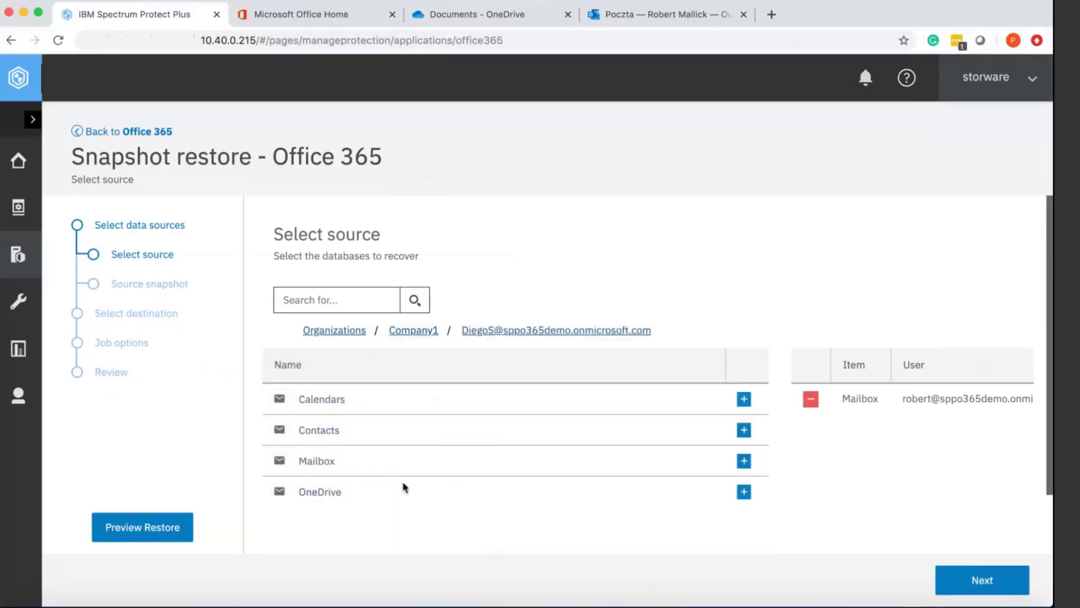
pyautogui.click(742, 463)
pyautogui.click(414, 330)
# - Add PradeepG's Contacts and MiriamG's OneDrive and Contacts to the restore list
pyautogui.click(364, 433)
pyautogui.click(741, 430)
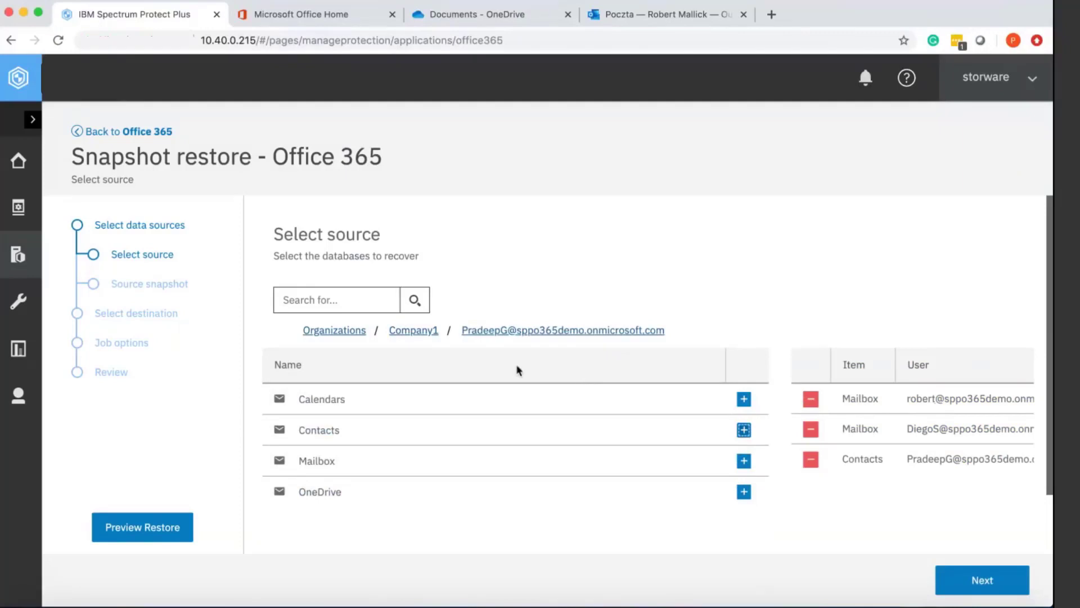
pyautogui.click(405, 332)
pyautogui.scroll(-5, 378, 441)
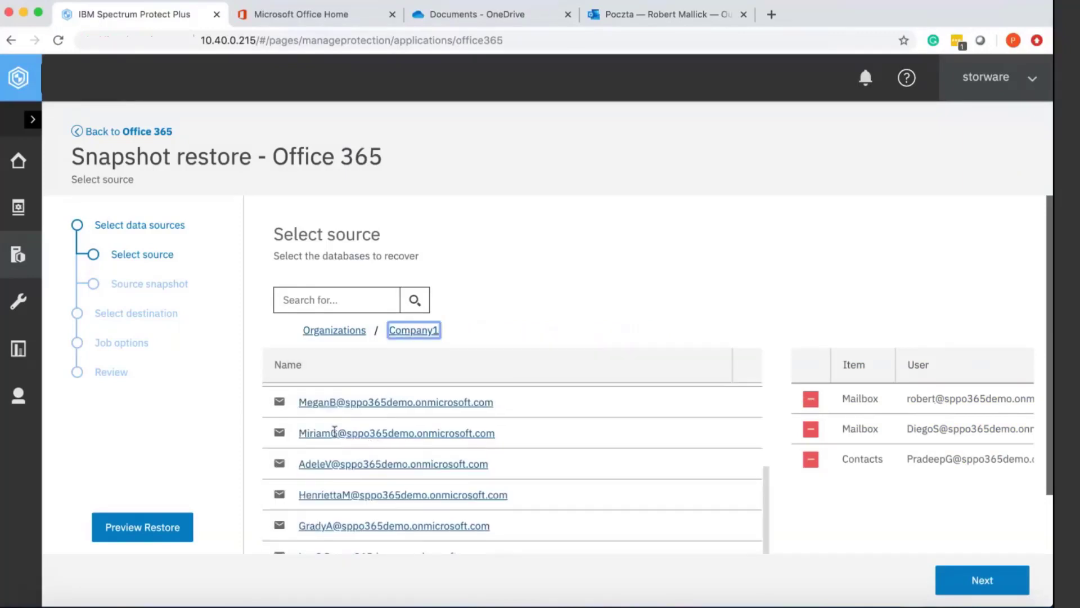
pyautogui.click(334, 432)
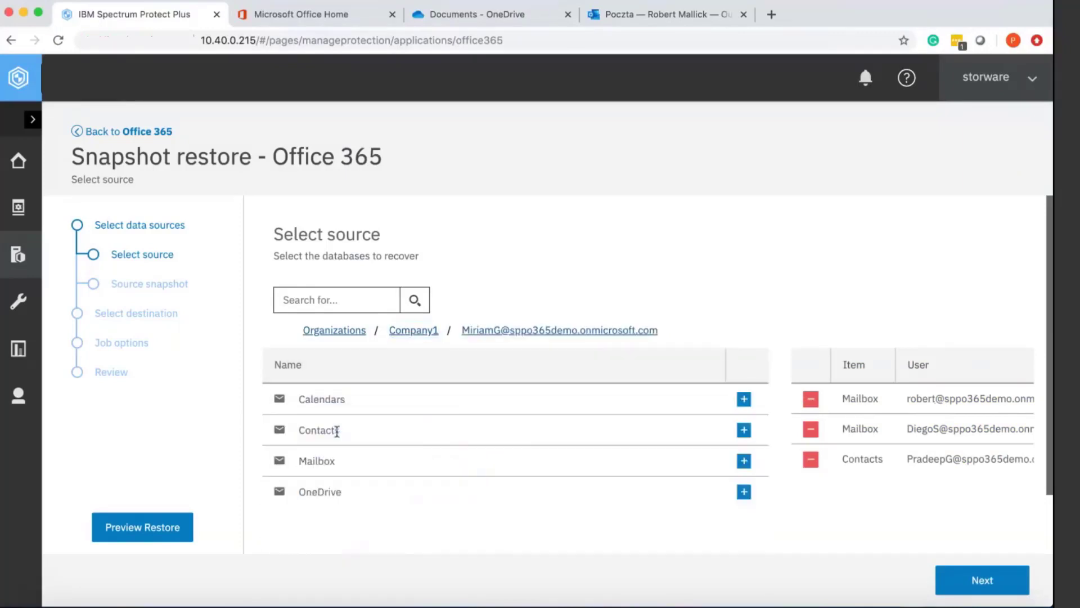
pyautogui.click(744, 491)
pyautogui.click(743, 430)
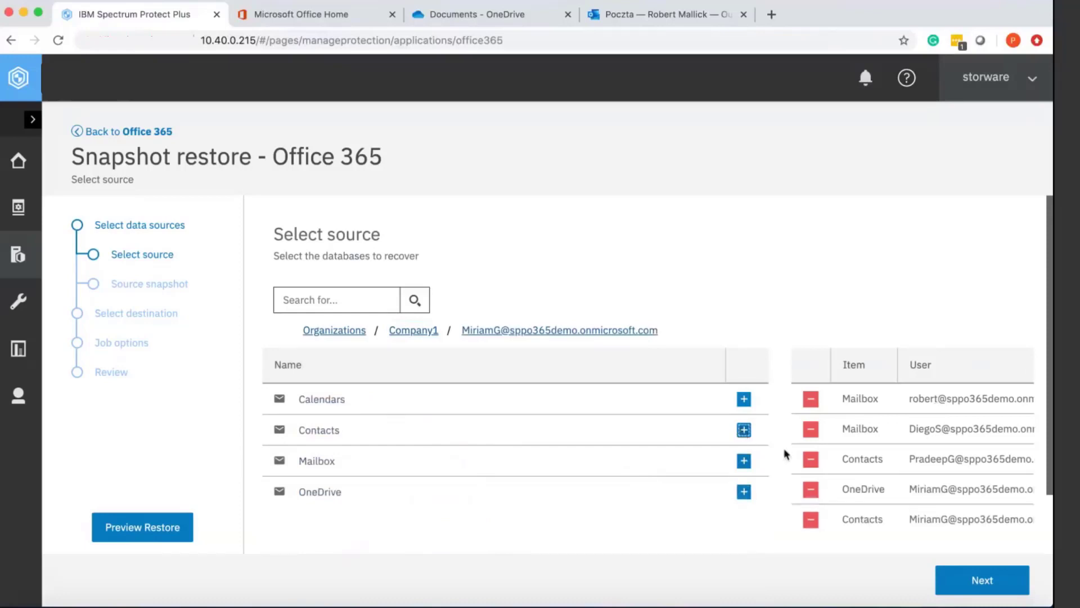